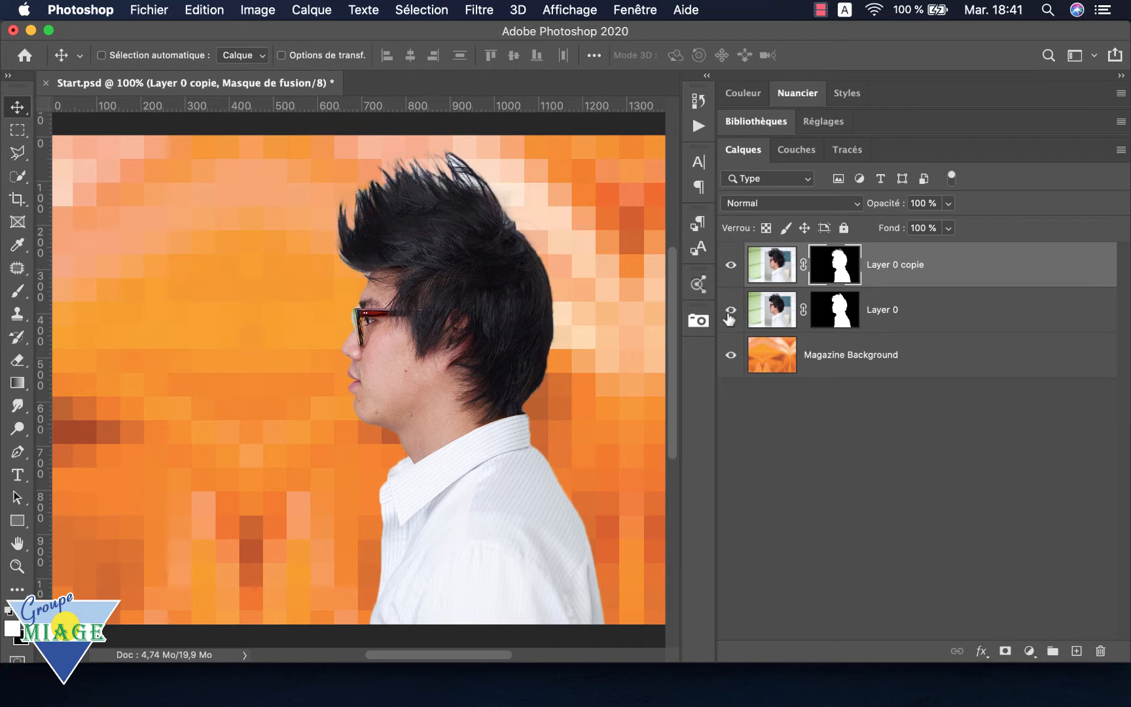
# Toggle the visibility of Layer 0 to compare the hair edges, leaving Layer 0 hidden beneath its copy.
pyautogui.click(731, 312)
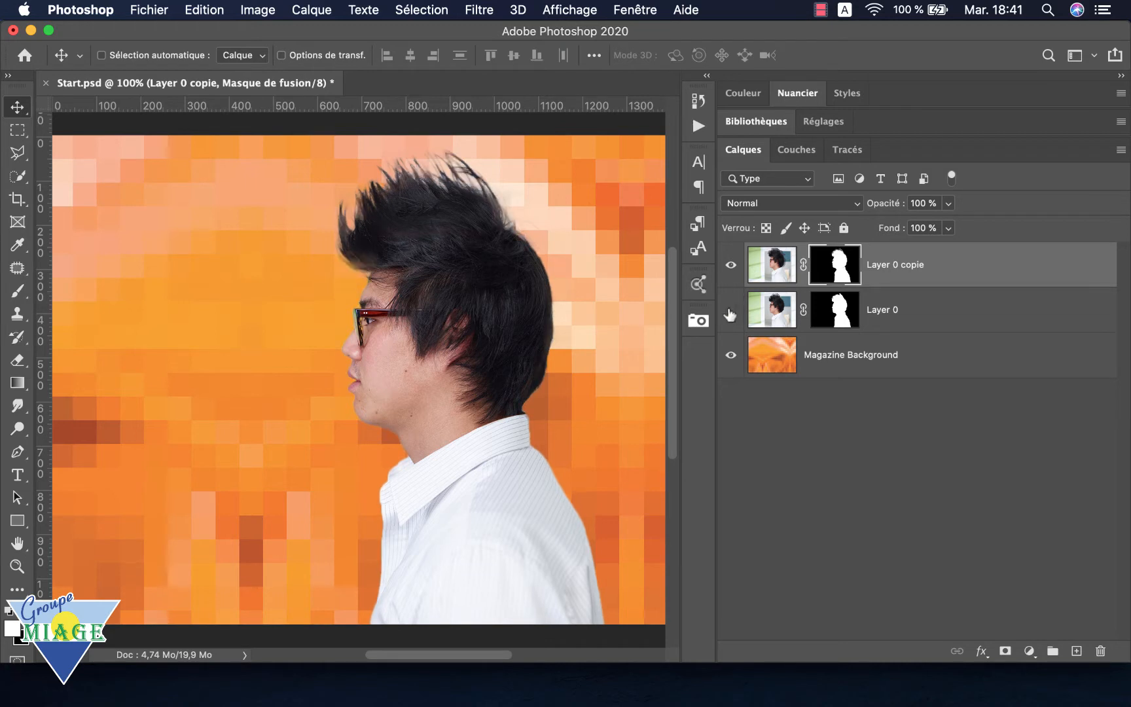
pyautogui.click(731, 312)
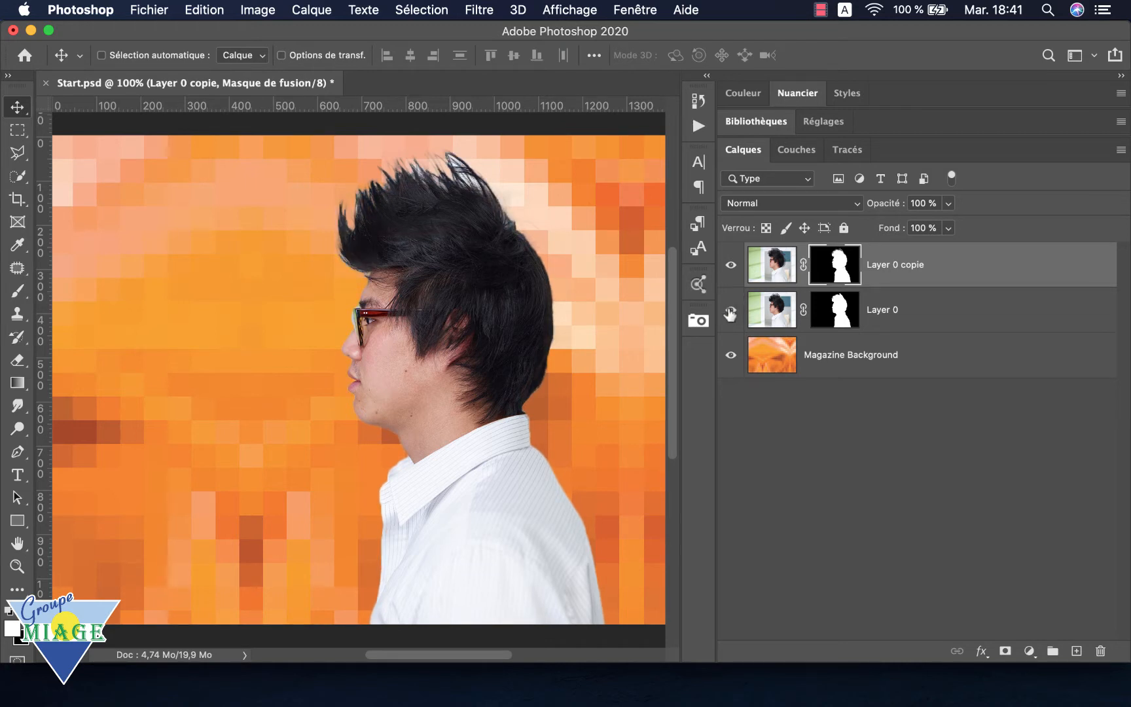
pyautogui.click(730, 311)
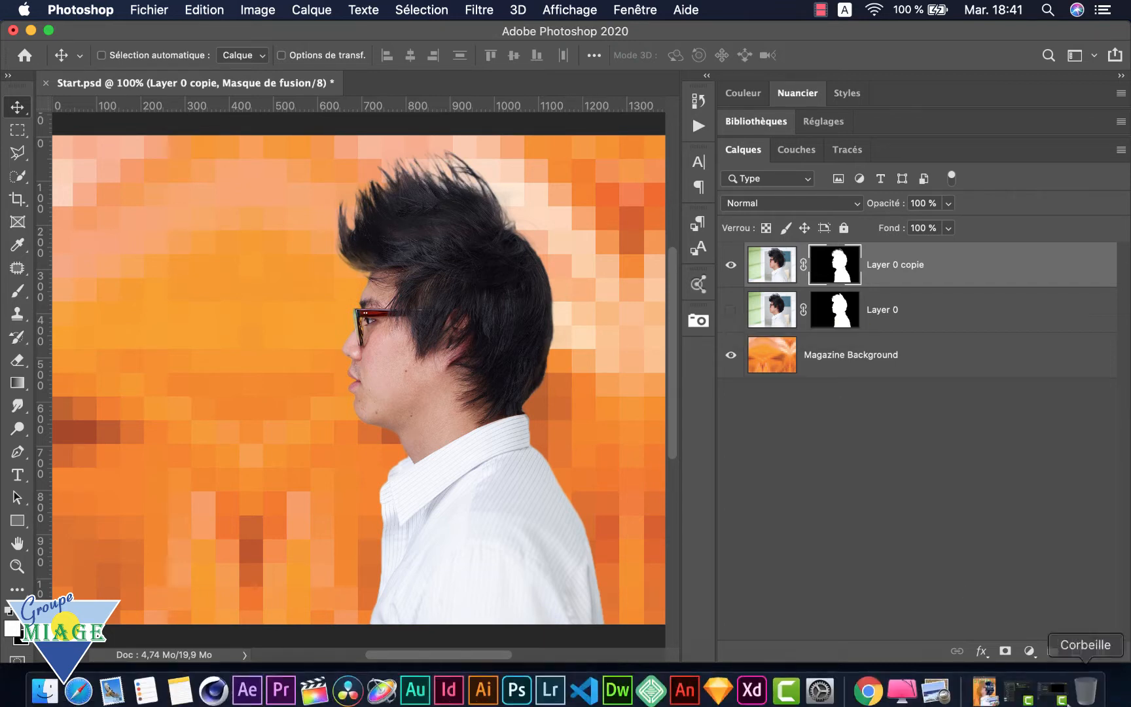
# View the finished magazine cover final.jpg in Preview and close it.
pyautogui.click(993, 694)
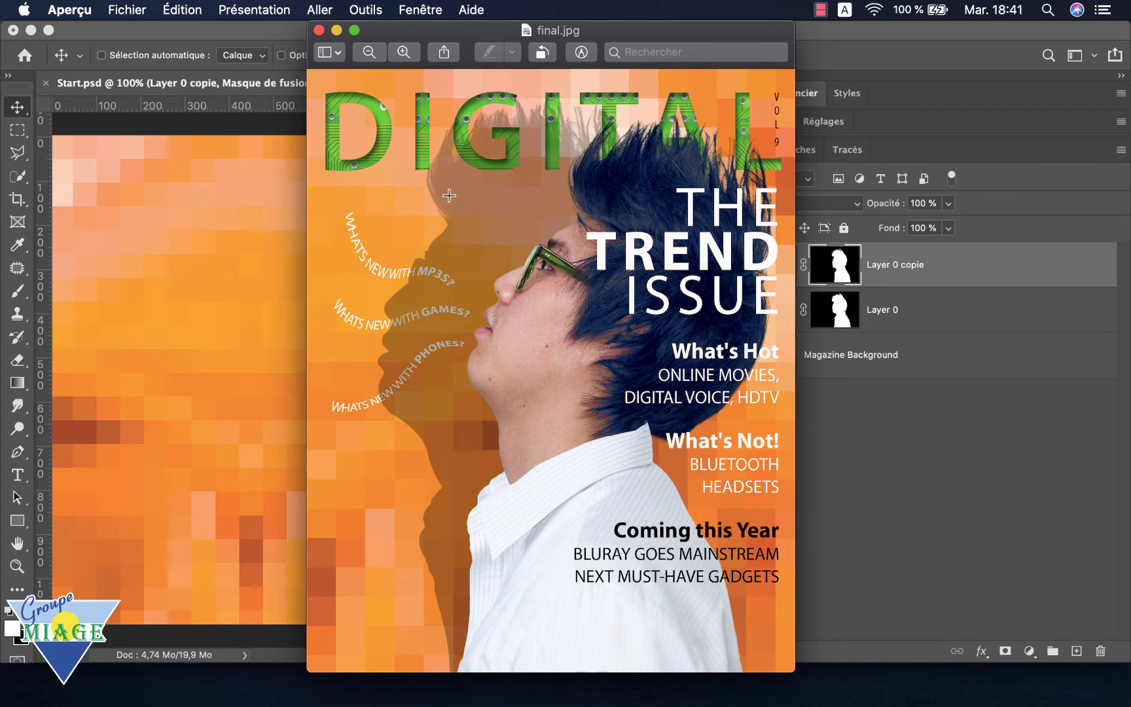
pyautogui.click(319, 30)
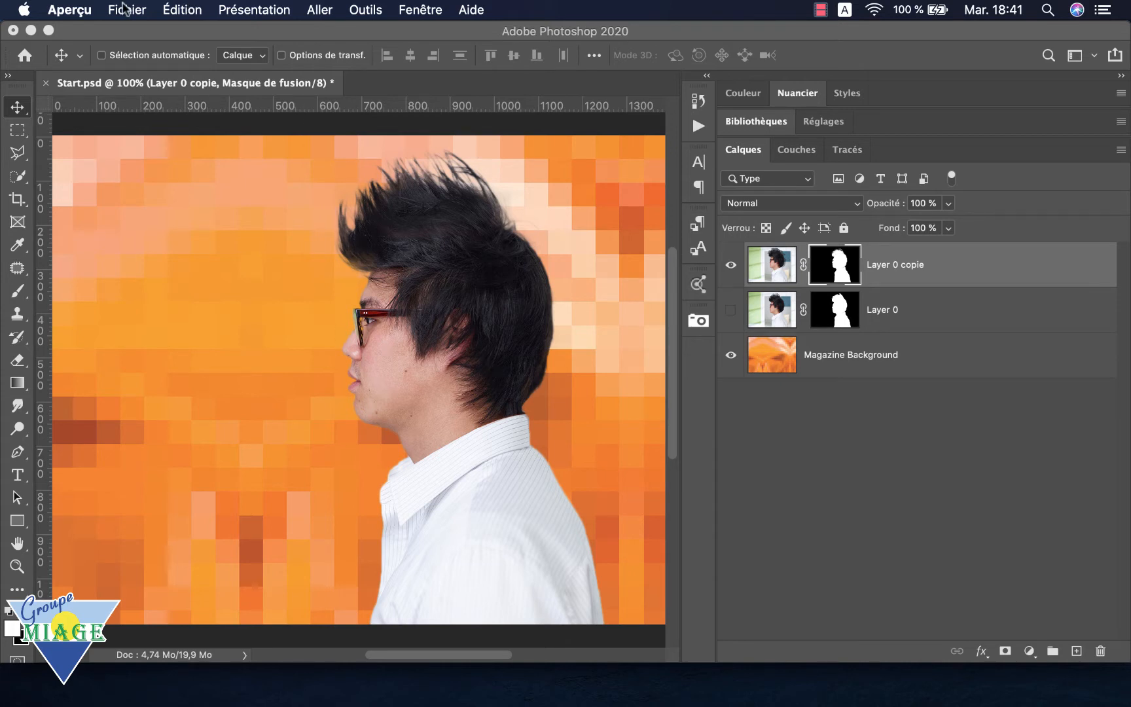
# Return to Photoshop and check the print presets for a new document, closing the dialog without creating one.
pyautogui.click(124, 10)
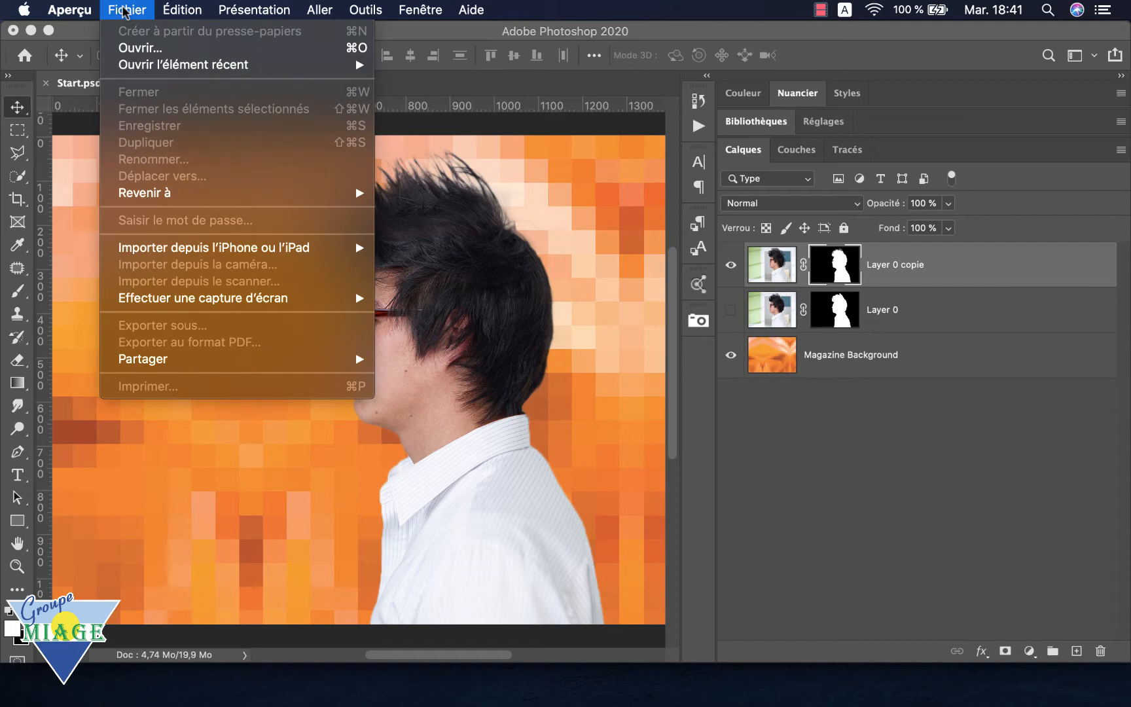
pyautogui.click(398, 540)
pyautogui.click(161, 11)
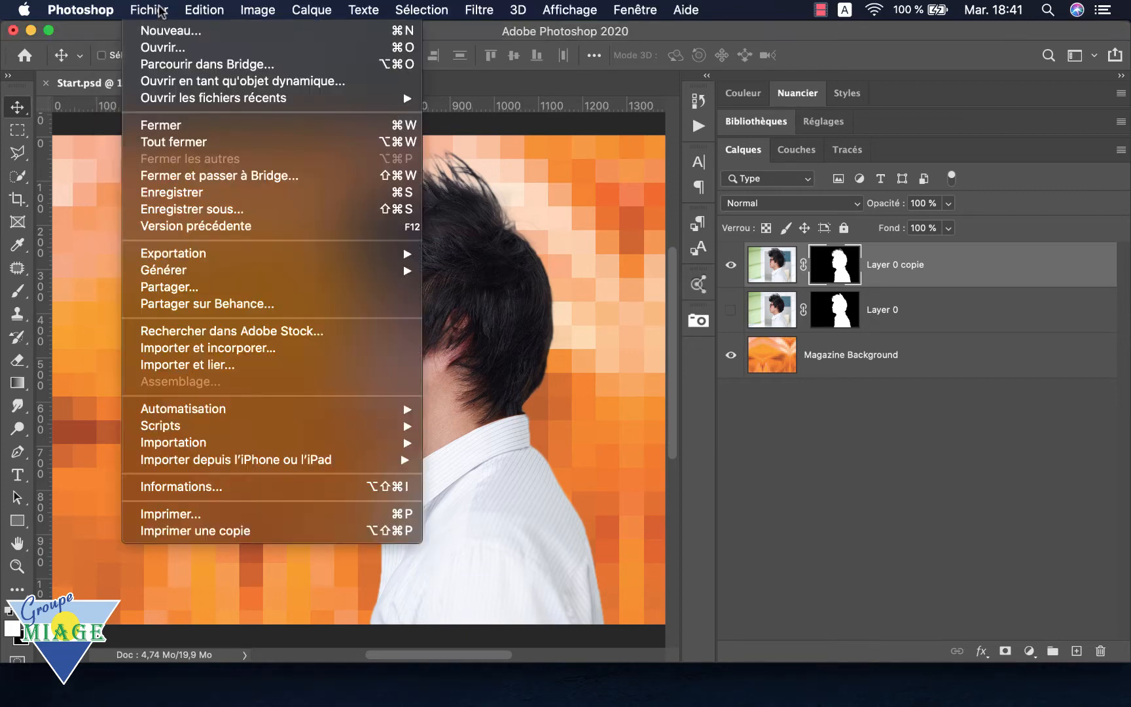
pyautogui.click(164, 30)
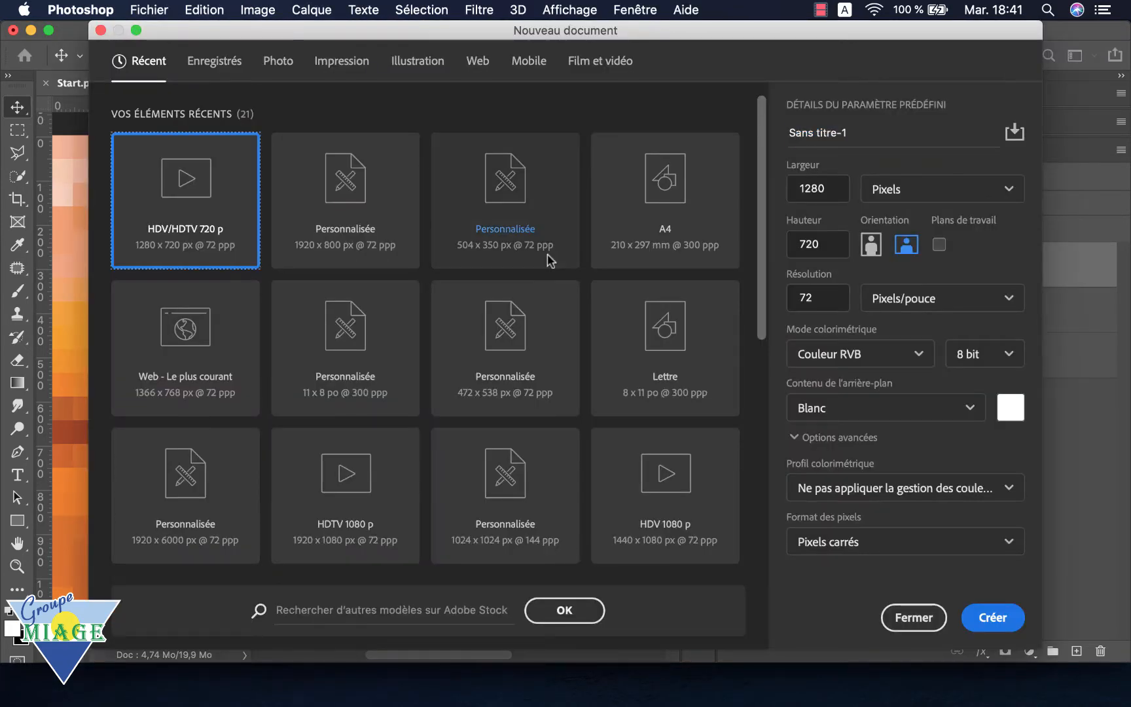
pyautogui.click(357, 66)
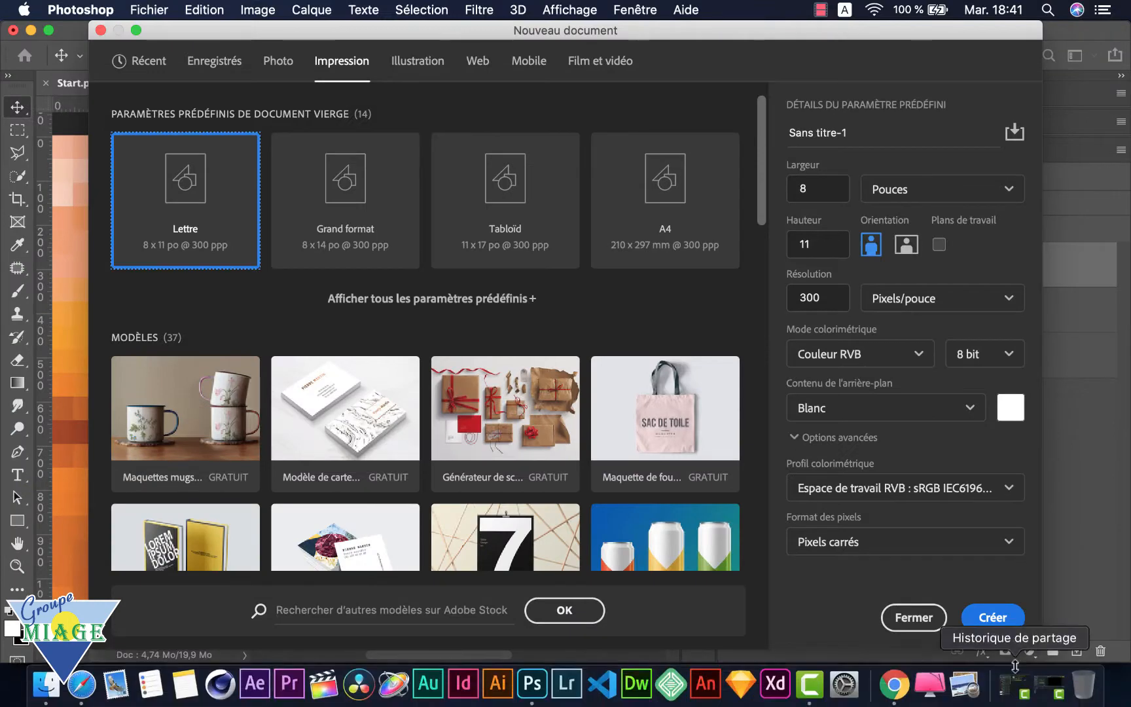
pyautogui.click(915, 618)
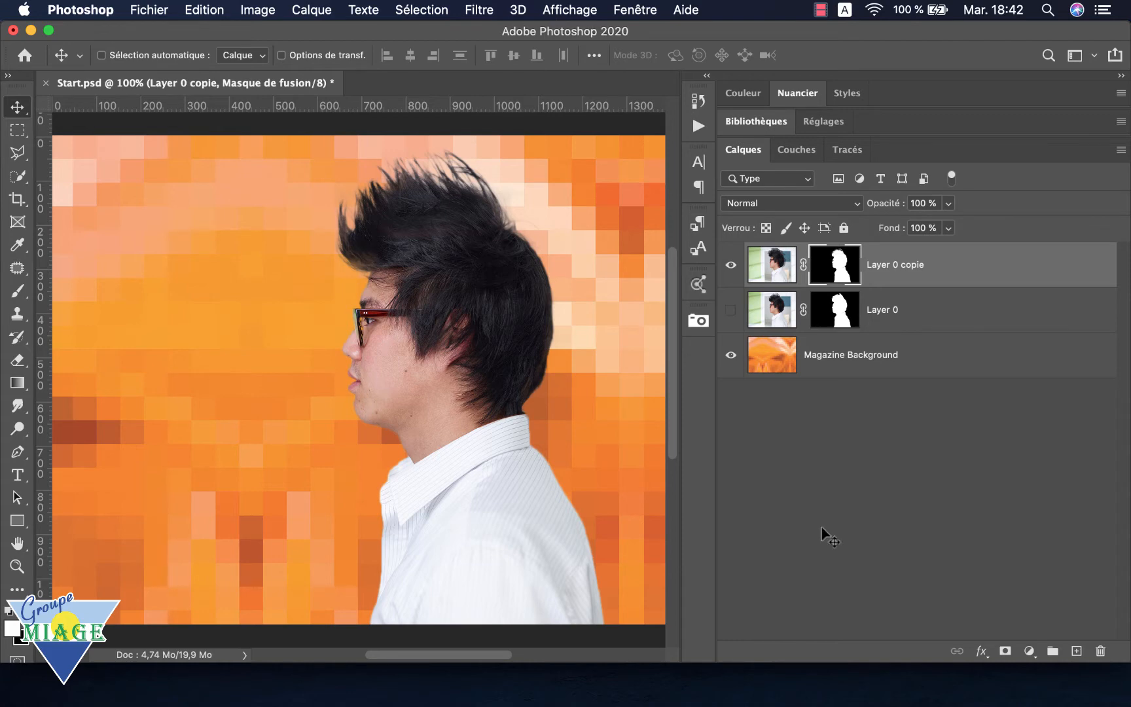
# Set the Crop tool to the L x H x Résolution mode with a 210 mm by 297 mm frame.
pyautogui.click(18, 198)
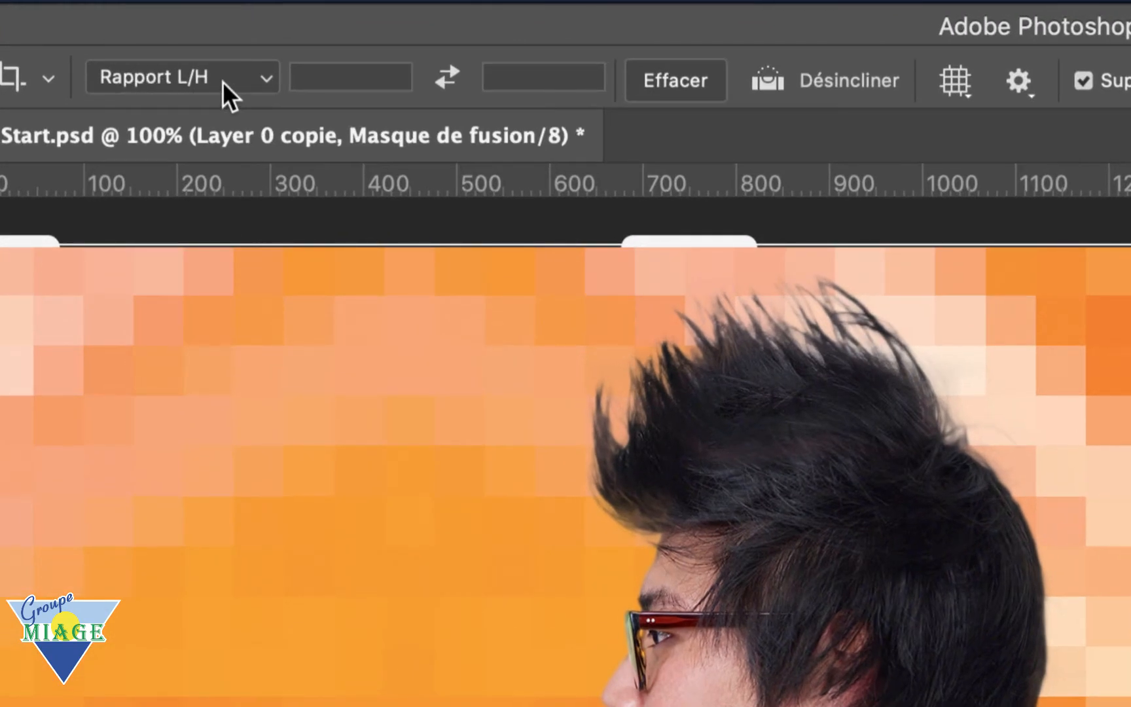
pyautogui.click(231, 80)
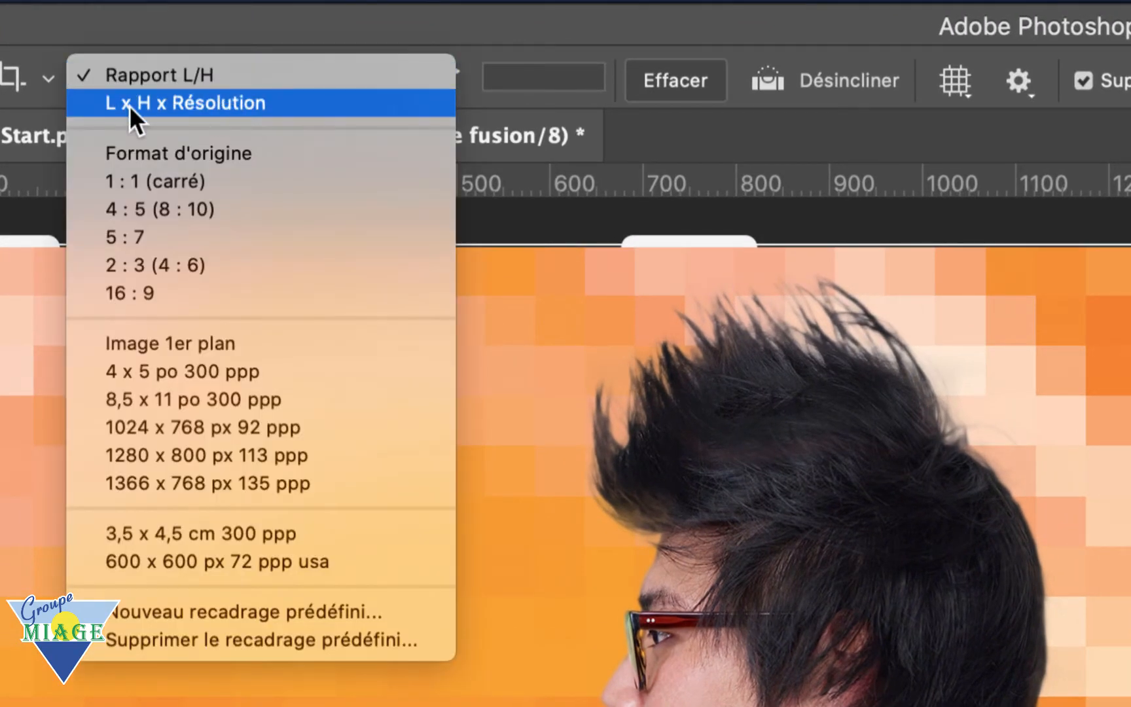
pyautogui.click(215, 107)
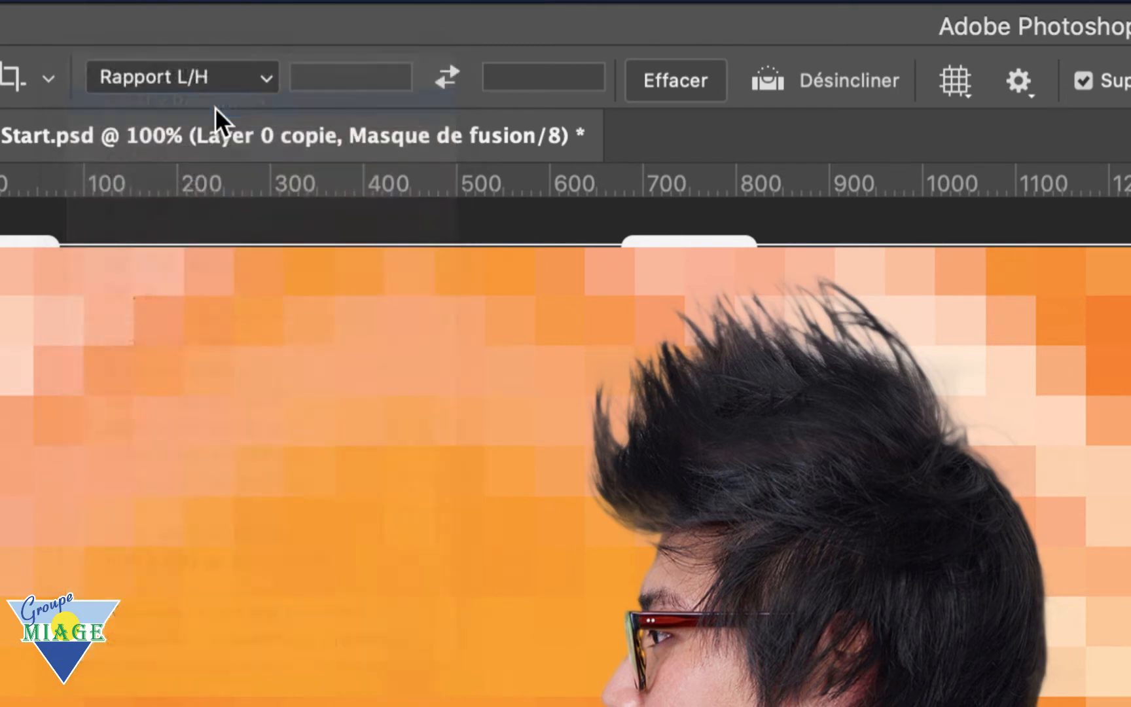
pyautogui.click(324, 78)
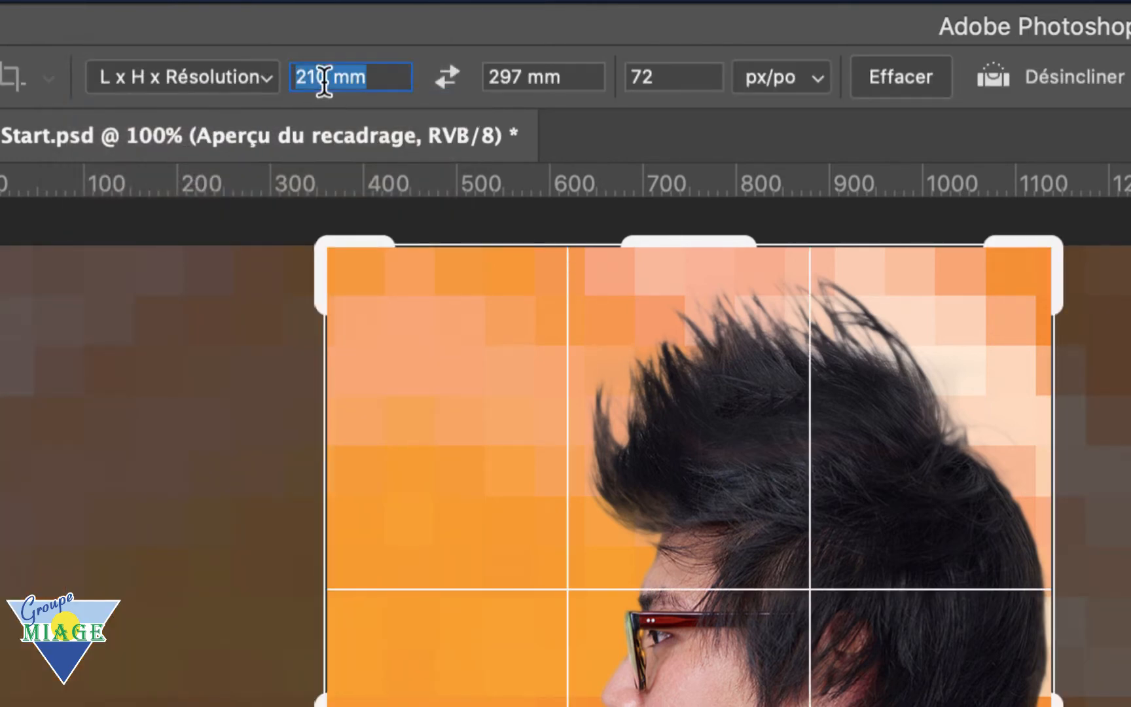
pyautogui.click(543, 78)
pyautogui.click(575, 76)
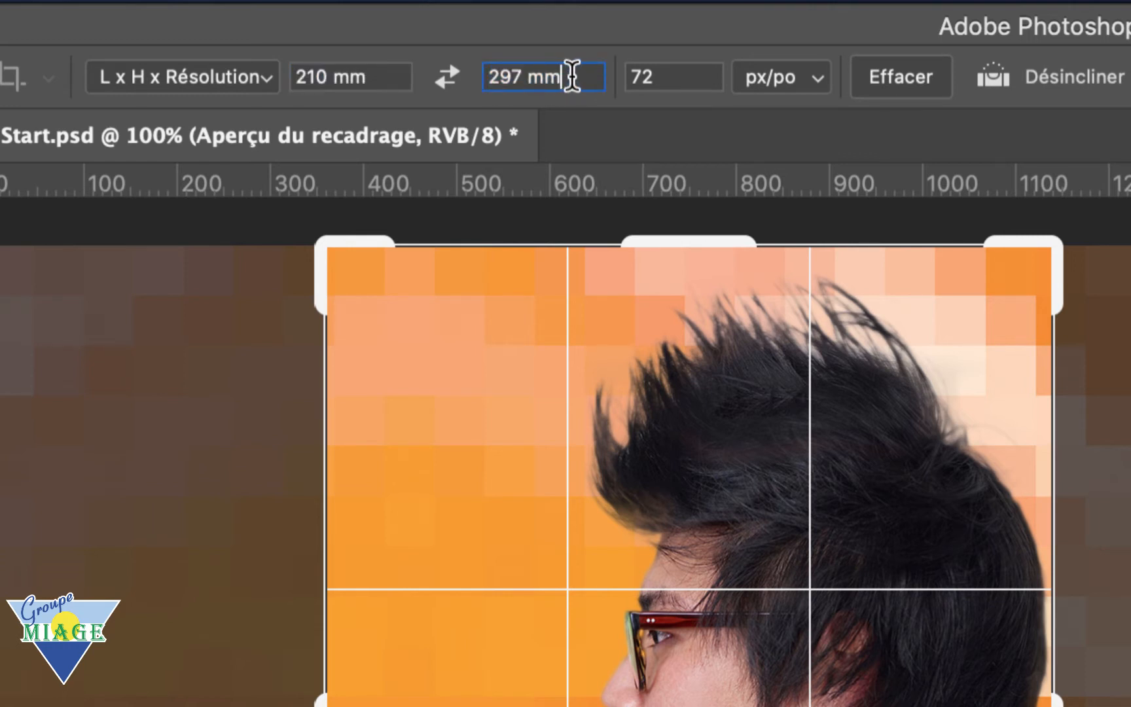
# Set the crop resolution to 300 px/po.
pyautogui.click(638, 76)
pyautogui.doubleClick(638, 74)
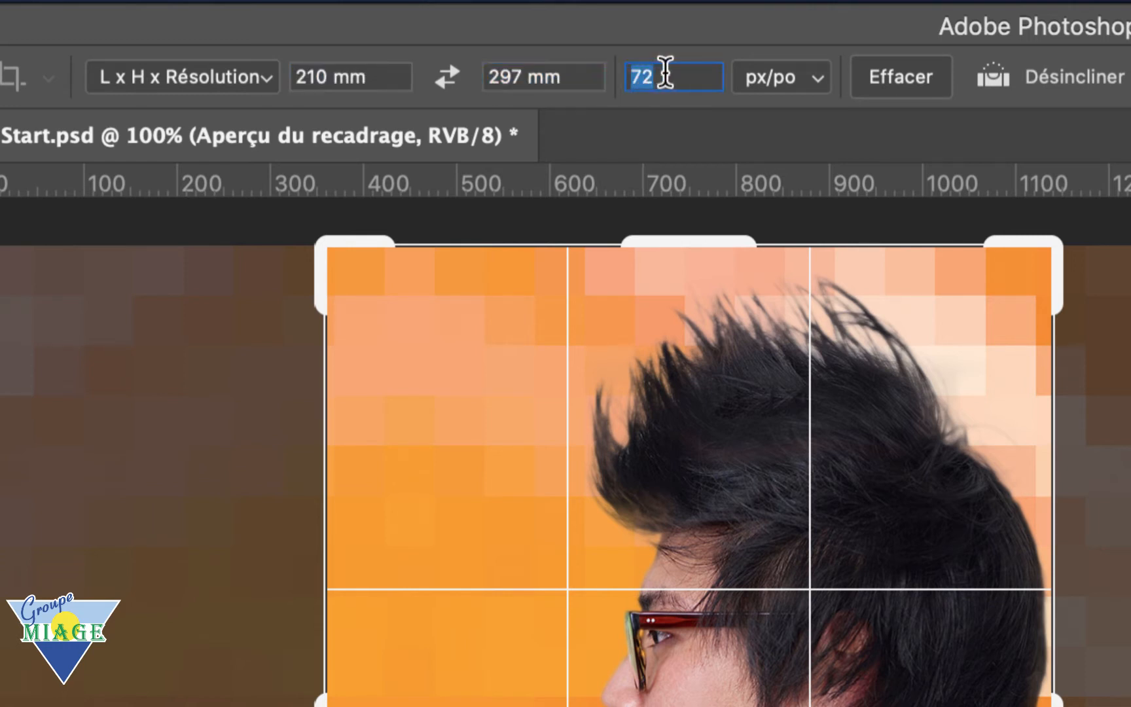
pyautogui.write('300')
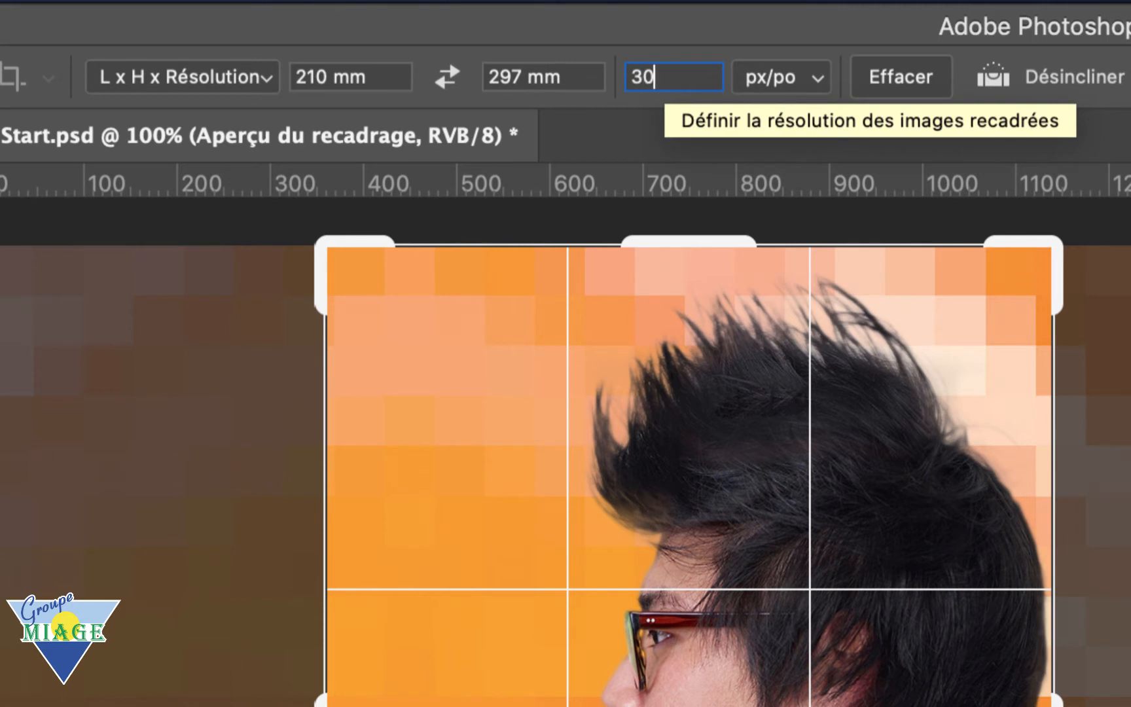
pyautogui.click(771, 77)
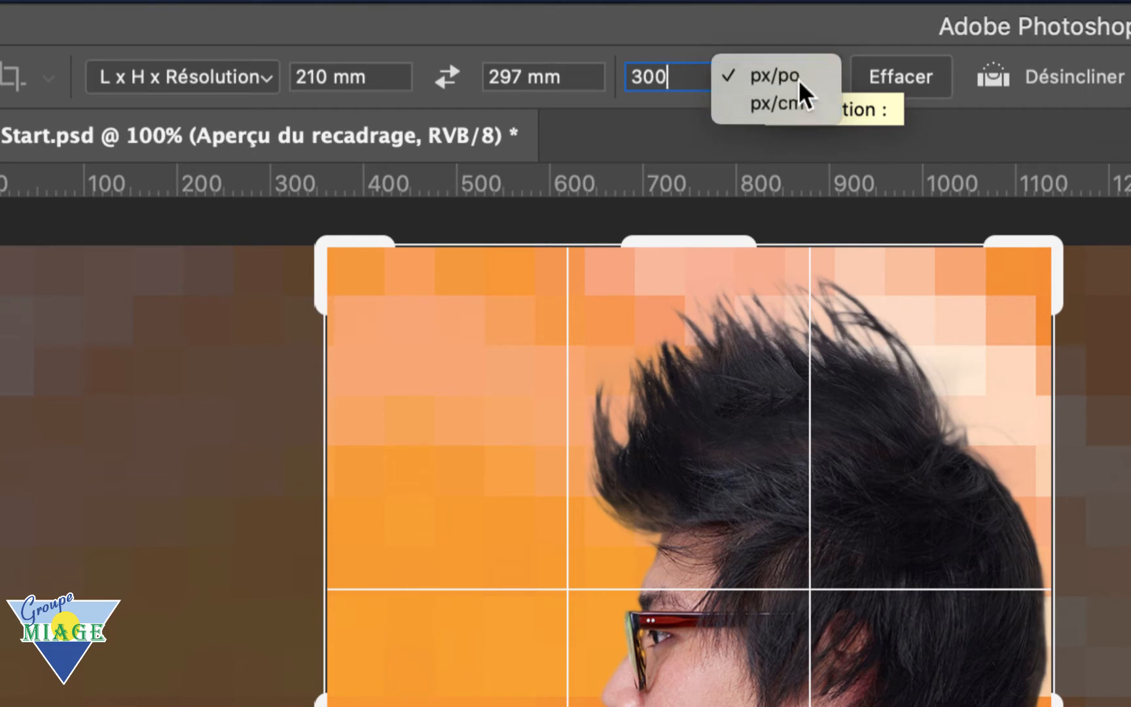
pyautogui.click(798, 80)
# Shift the image inside the A4 crop frame to fit the man's head and shoulders, and apply the crop.
pyautogui.click(574, 75)
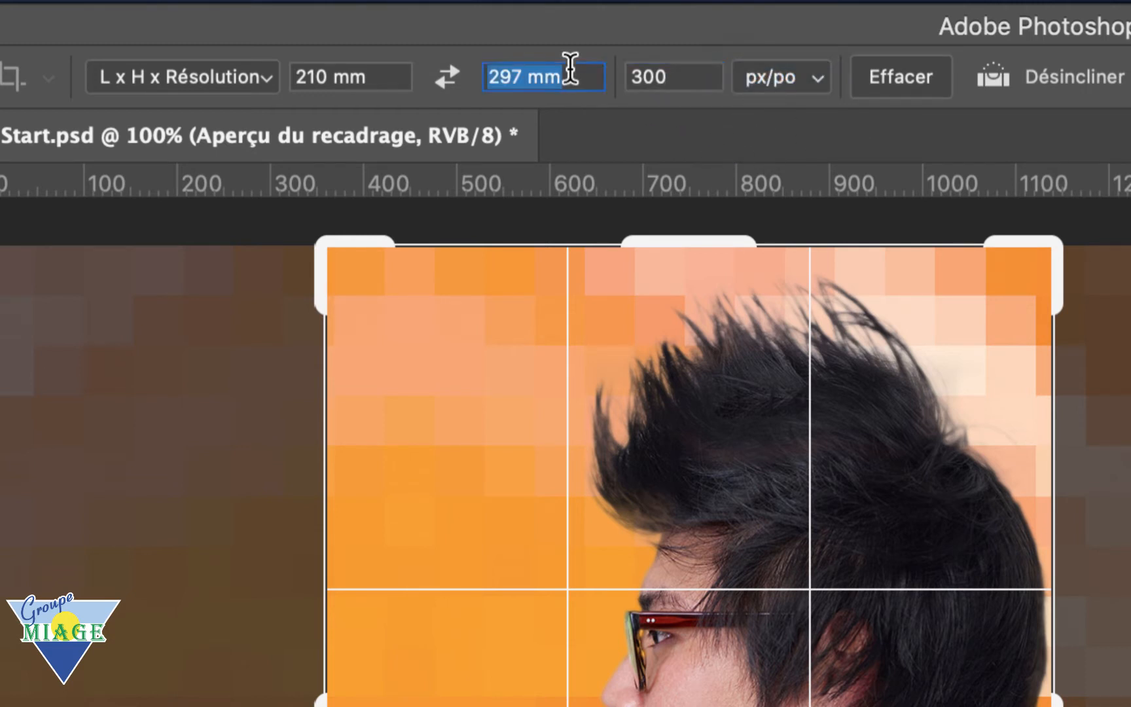
pyautogui.press('Return')
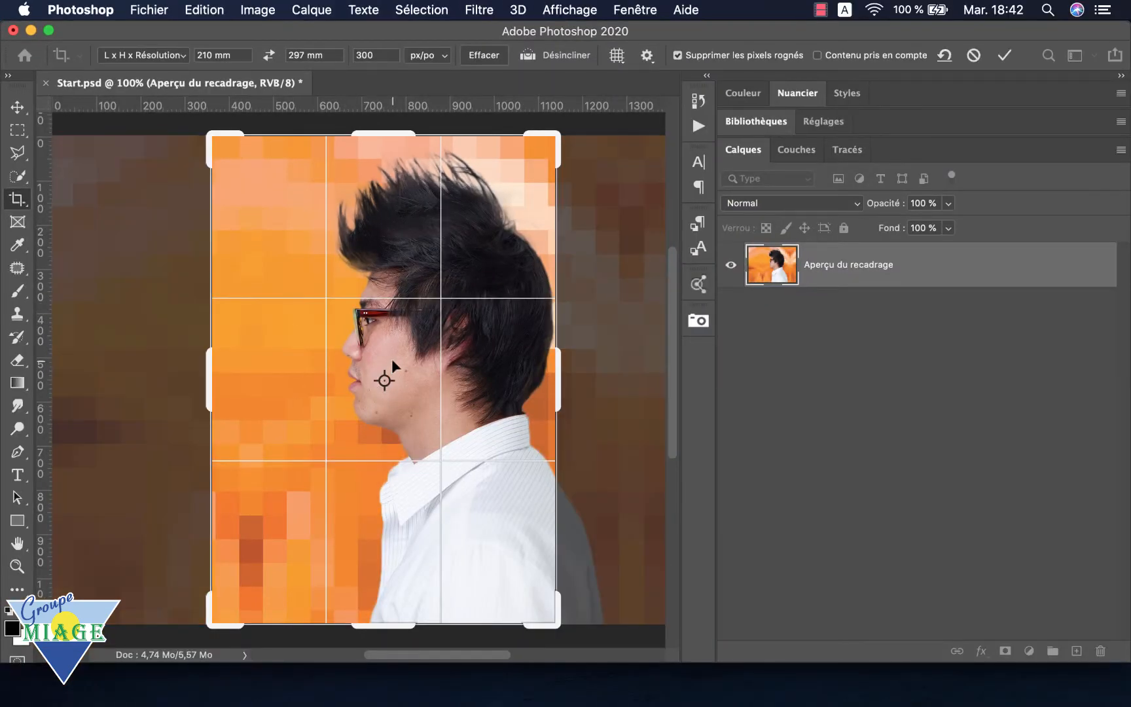
pyautogui.moveTo(391, 359); pyautogui.dragTo(370, 349)
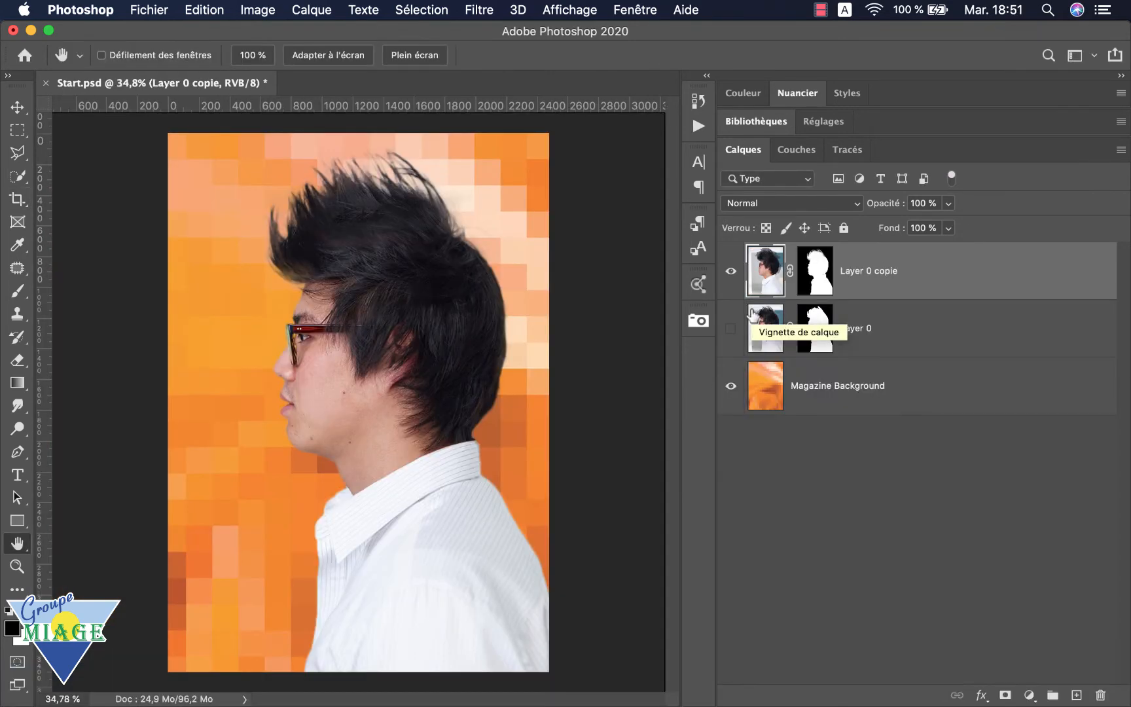
# Switch to Preview to examine the head's tilt in final.jpg, close it and return to Photoshop.
pyautogui.press('super+Tab')
pyautogui.press('super+Tab')
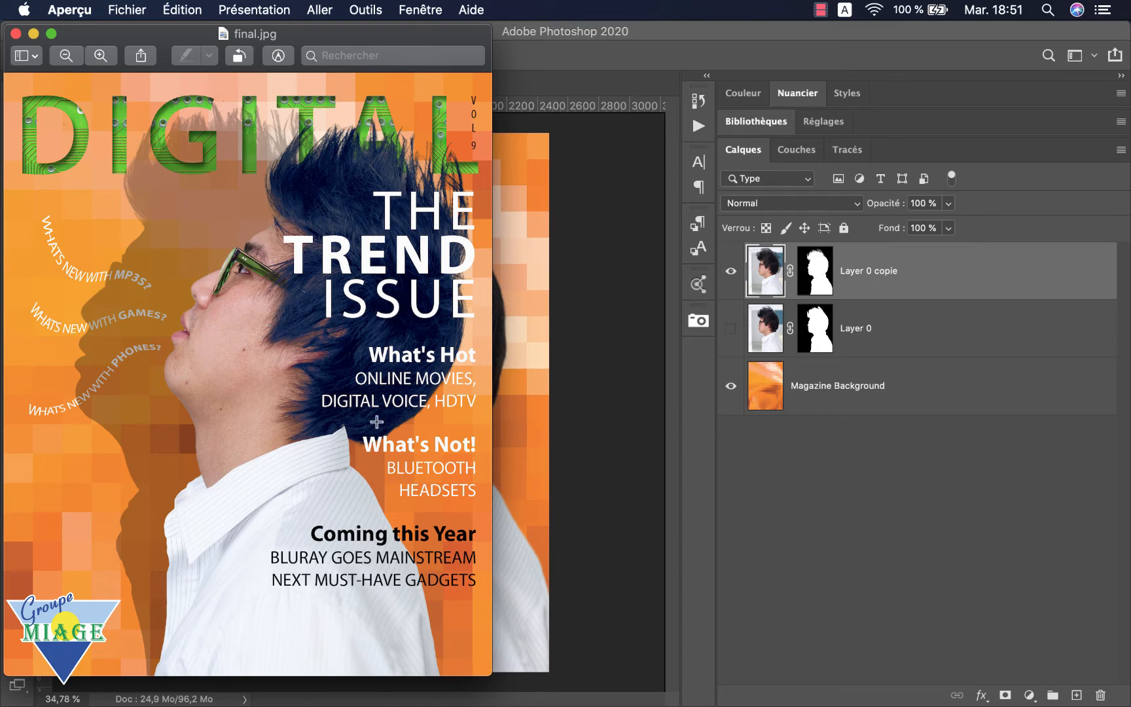
pyautogui.click(16, 33)
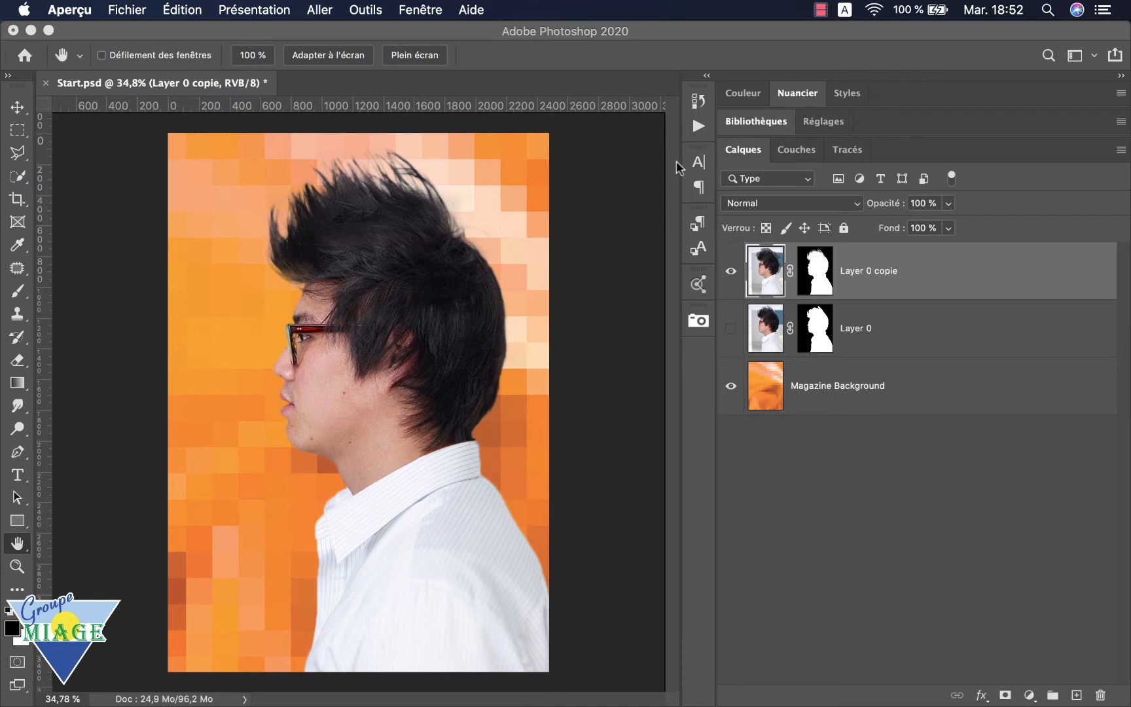
pyautogui.click(462, 245)
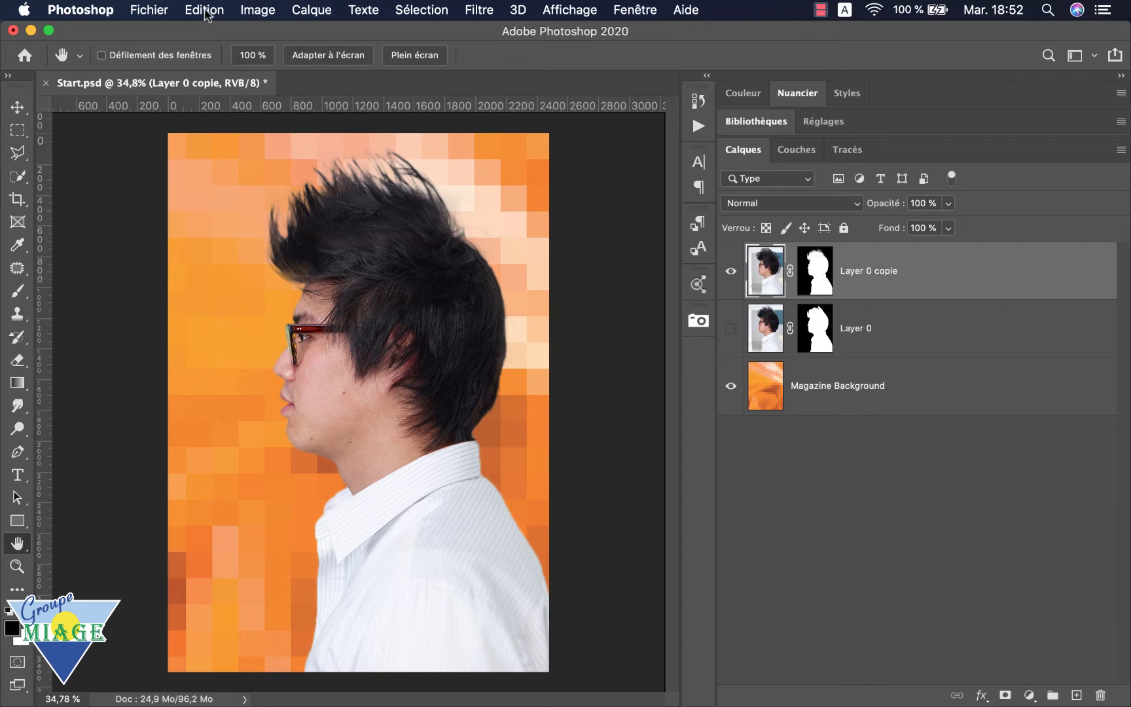
# Puppet-warp Layer 0 copie with pins at the rear collar and both lower shirt corners, pulling the hair toward the back to tilt the head.
pyautogui.click(204, 9)
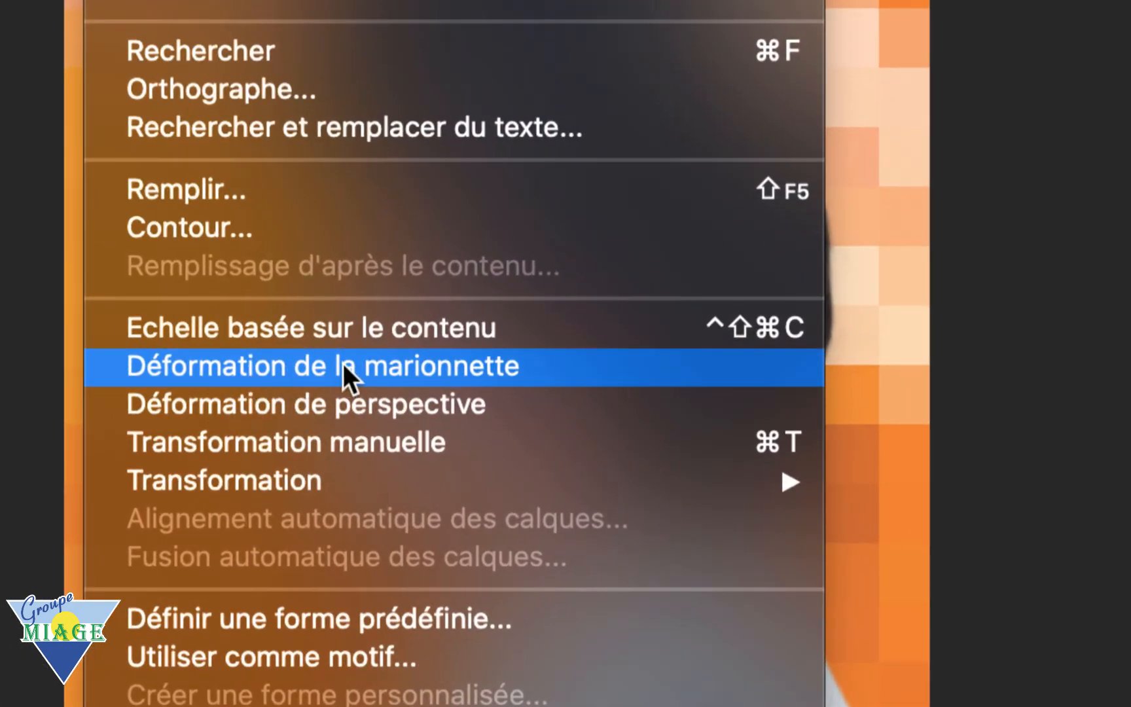
pyautogui.click(343, 363)
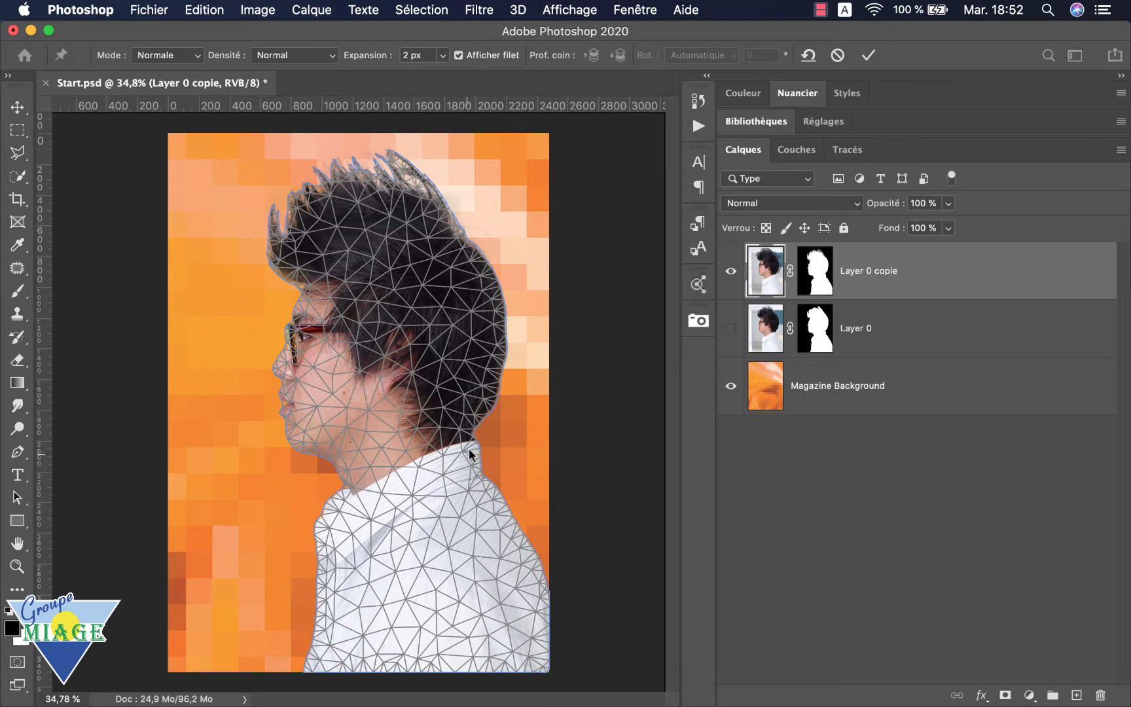
pyautogui.click(469, 449)
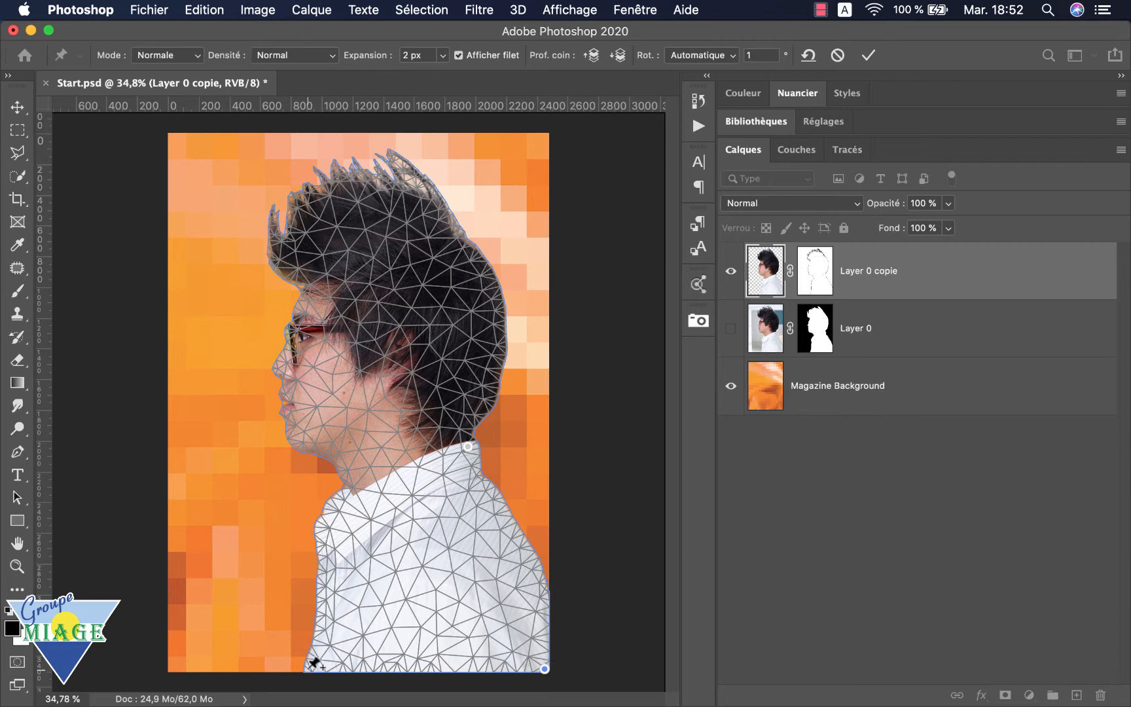
pyautogui.click(306, 670)
pyautogui.moveTo(394, 207); pyautogui.dragTo(491, 209)
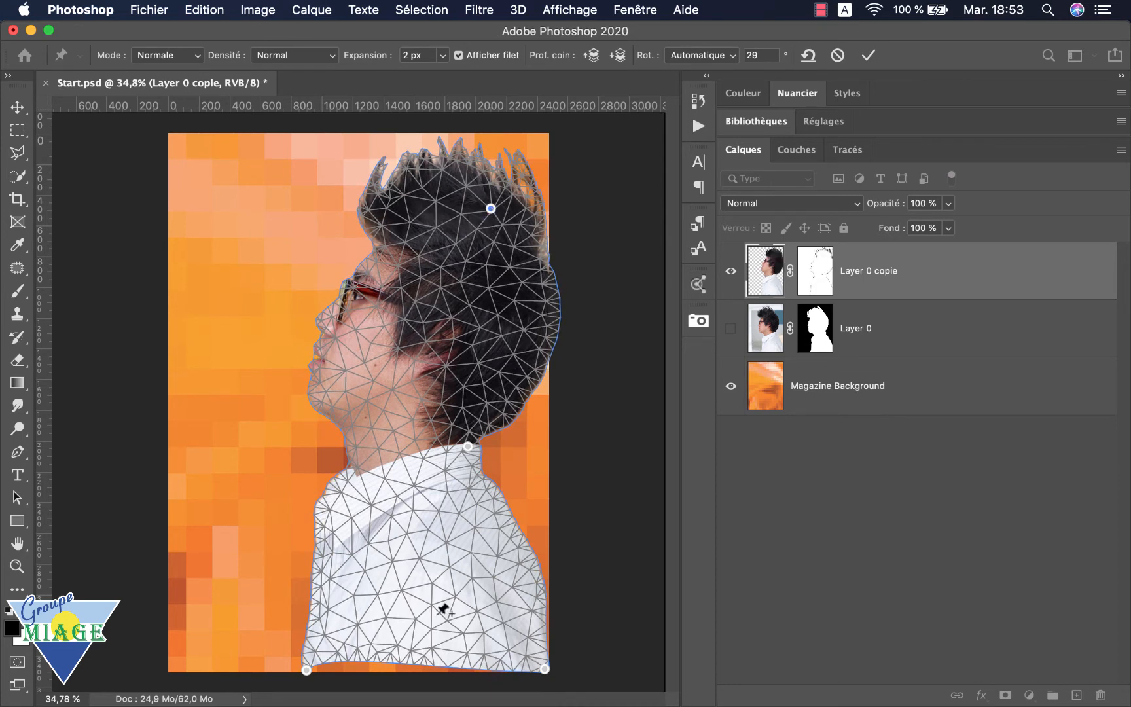
pyautogui.press('Return')
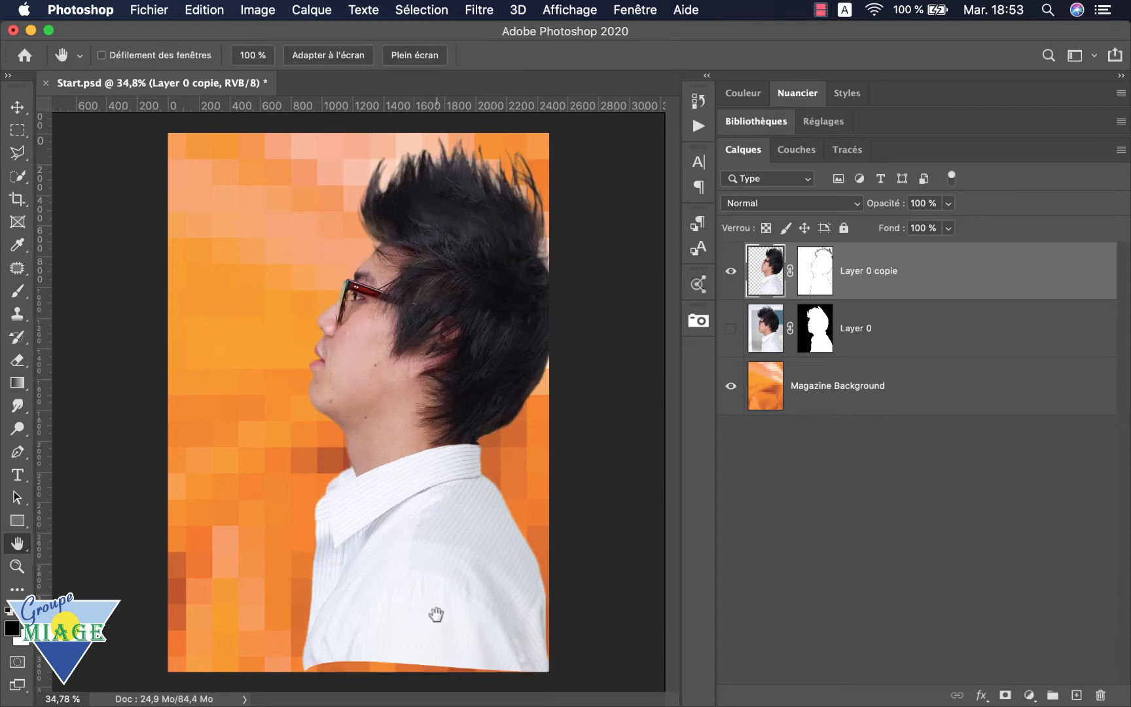
# Move Layer 0 copie down and slightly left to cover the gap under the shirt, and free-transform it with a slight clockwise rotation.
pyautogui.click(17, 106)
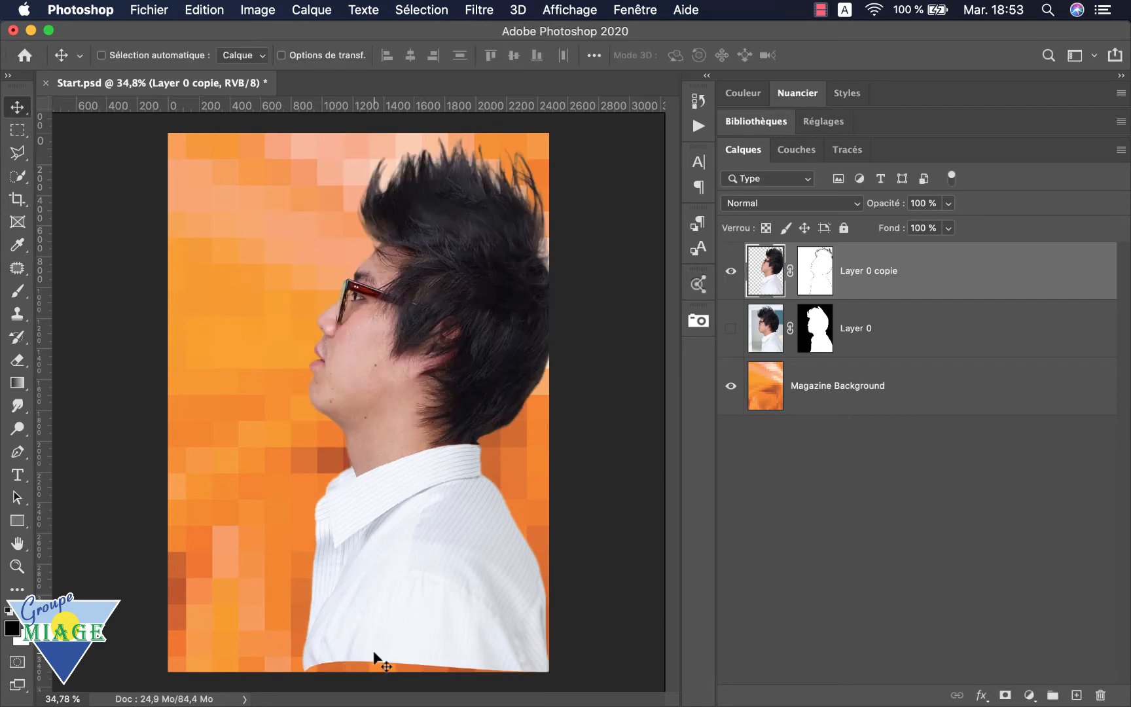
pyautogui.moveTo(436, 547)
pyautogui.mouseDown()
pyautogui.moveTo(432, 560)
pyautogui.moveTo(419, 551)
pyautogui.mouseUp()
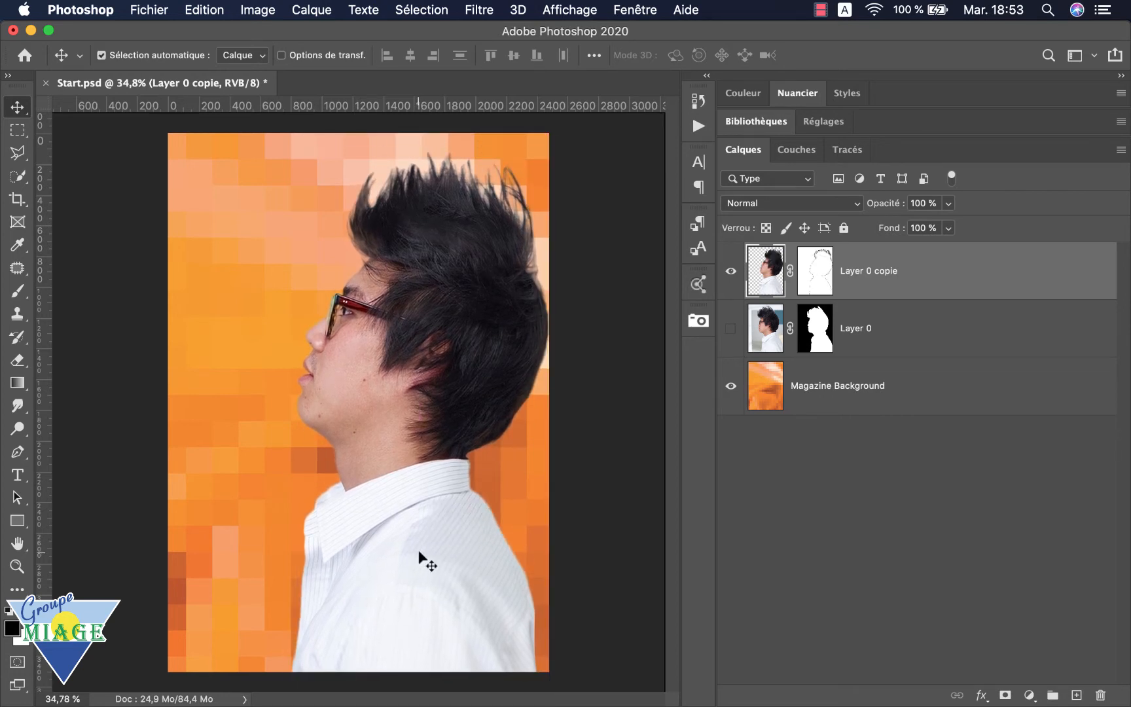
pyautogui.press('super+t')
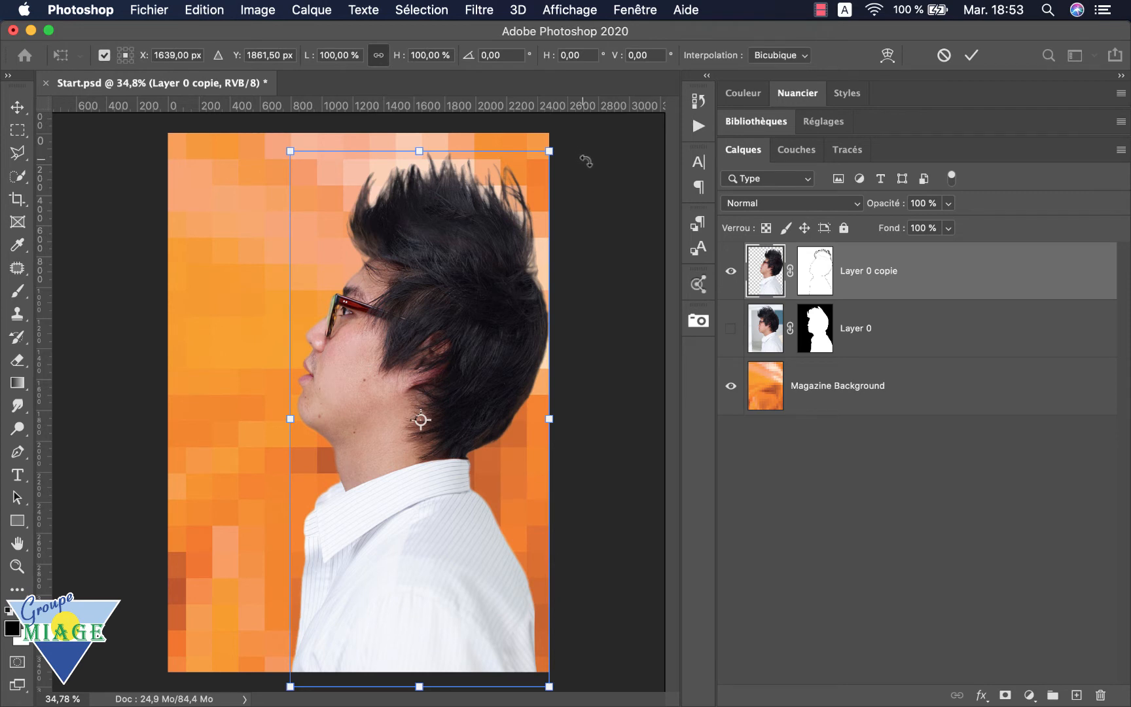
pyautogui.moveTo(586, 160)
pyautogui.mouseDown()
pyautogui.moveTo(612, 172)
pyautogui.moveTo(588, 159)
pyautogui.mouseUp()
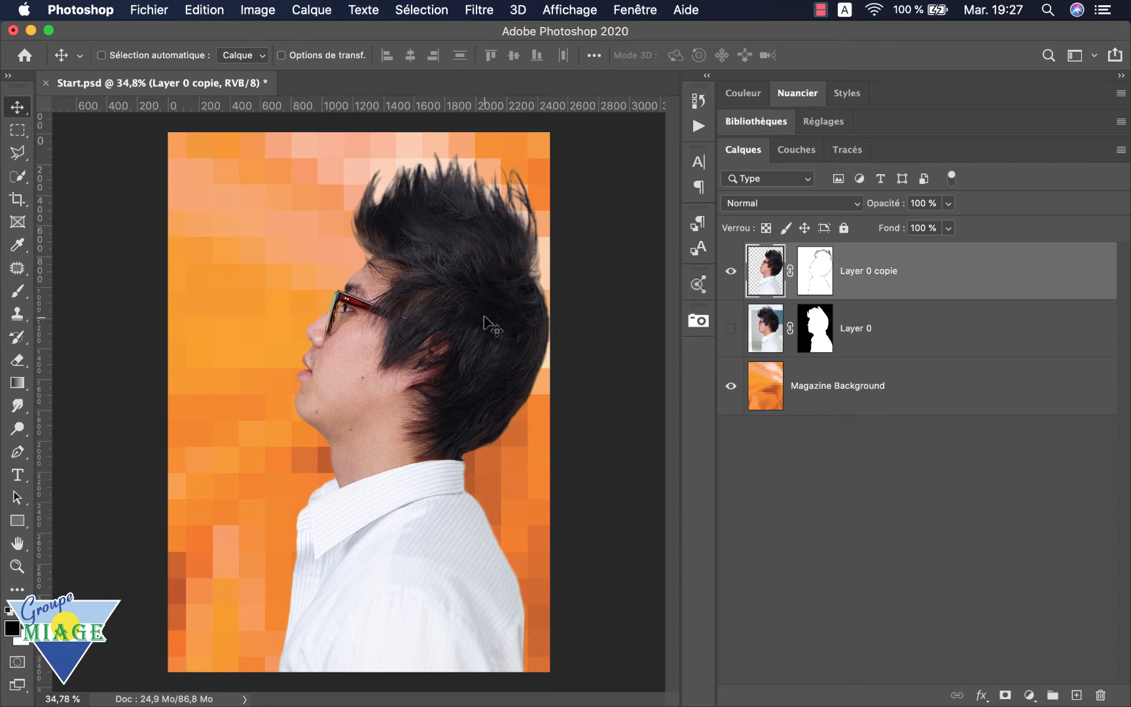
# Open the reference cover final.jpg from the Dock to compare it with the tilted portrait.
pyautogui.moveTo(1016, 704)
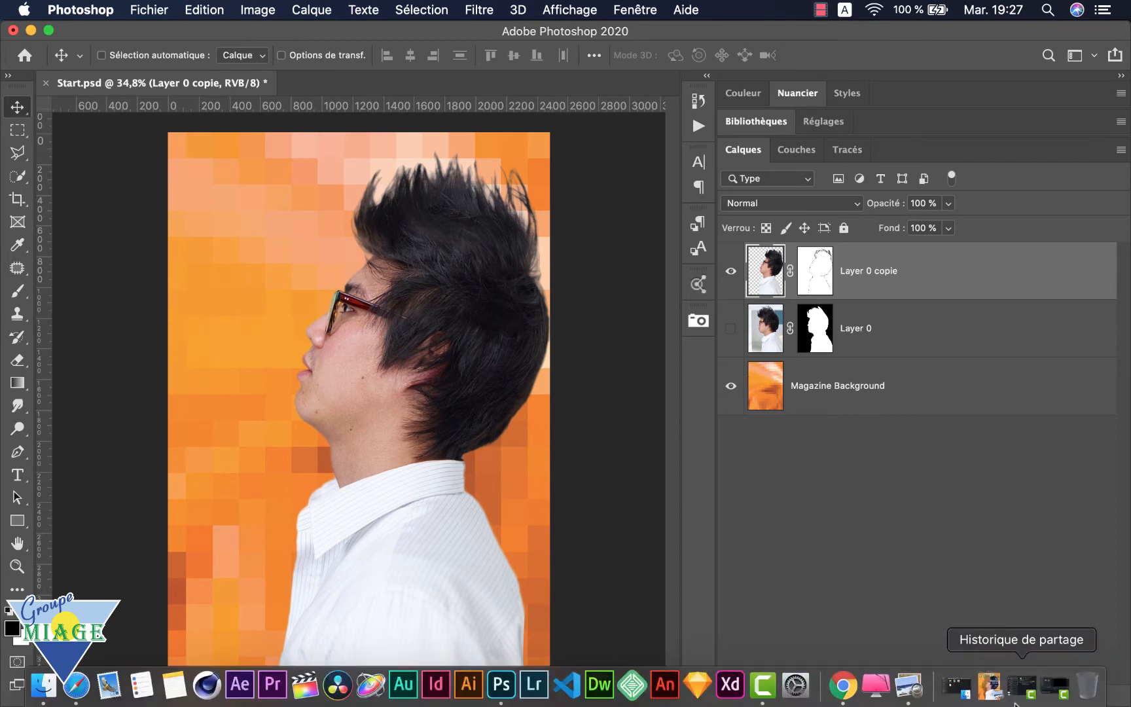
pyautogui.click(990, 684)
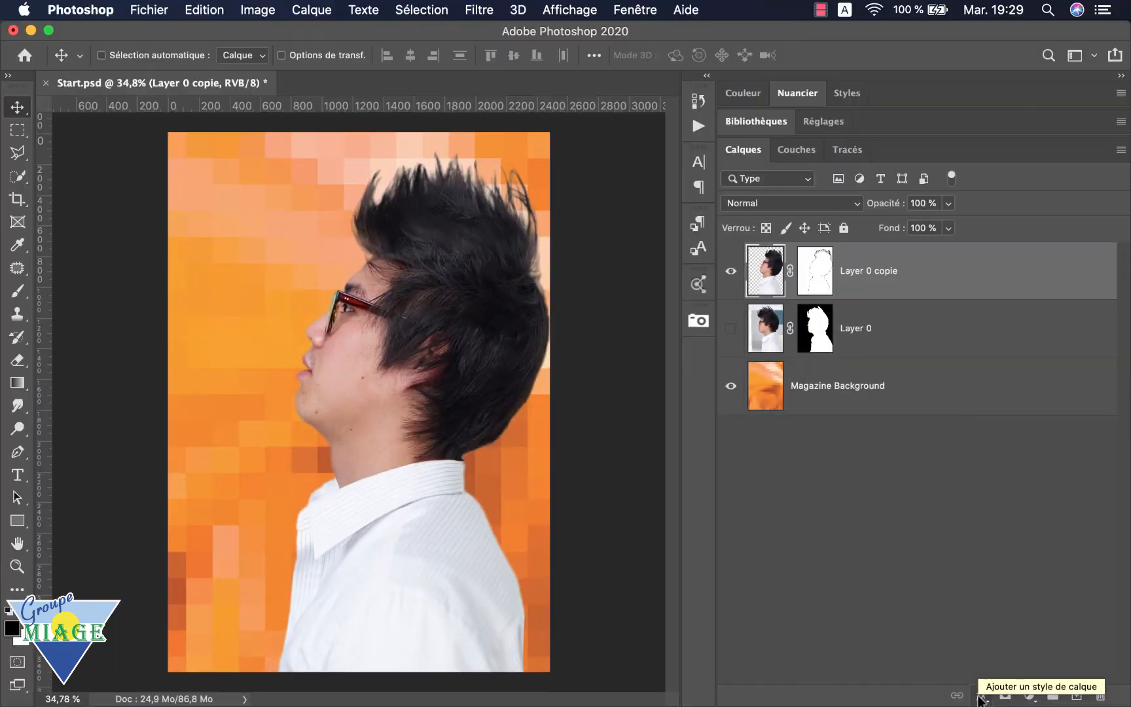
# Add a drop shadow to Layer 0 copie with 41% opacity, a -8° angle, 61 px distance and 33% spread.
pyautogui.click(981, 698)
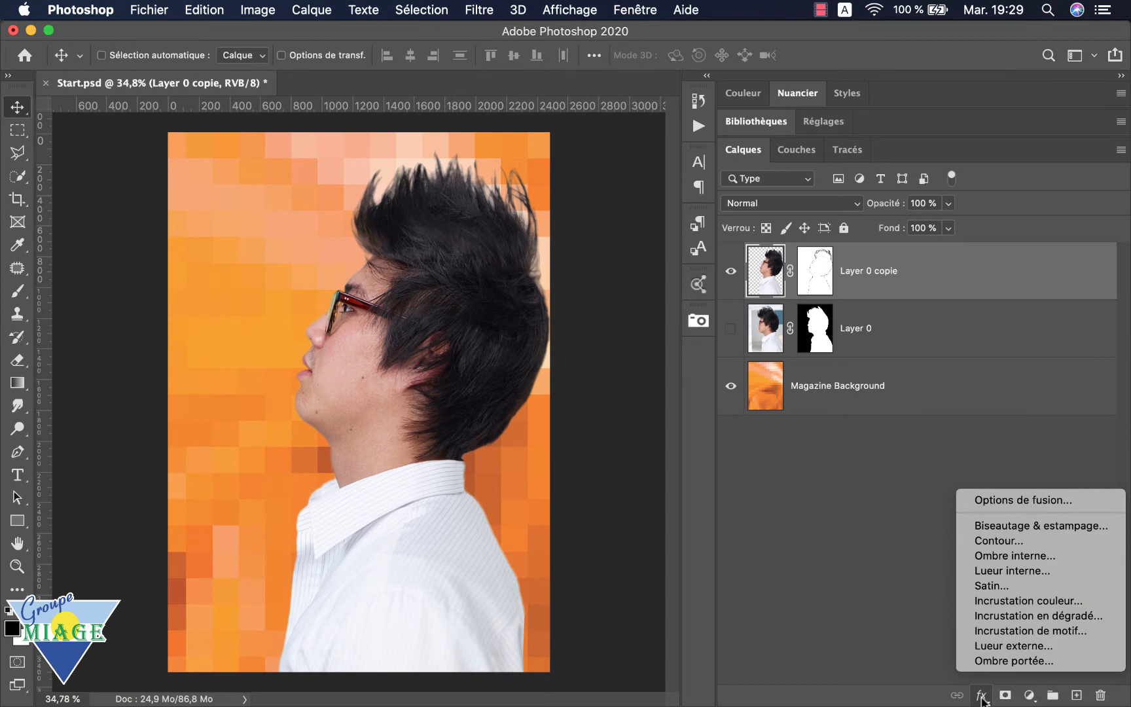
pyautogui.click(1036, 661)
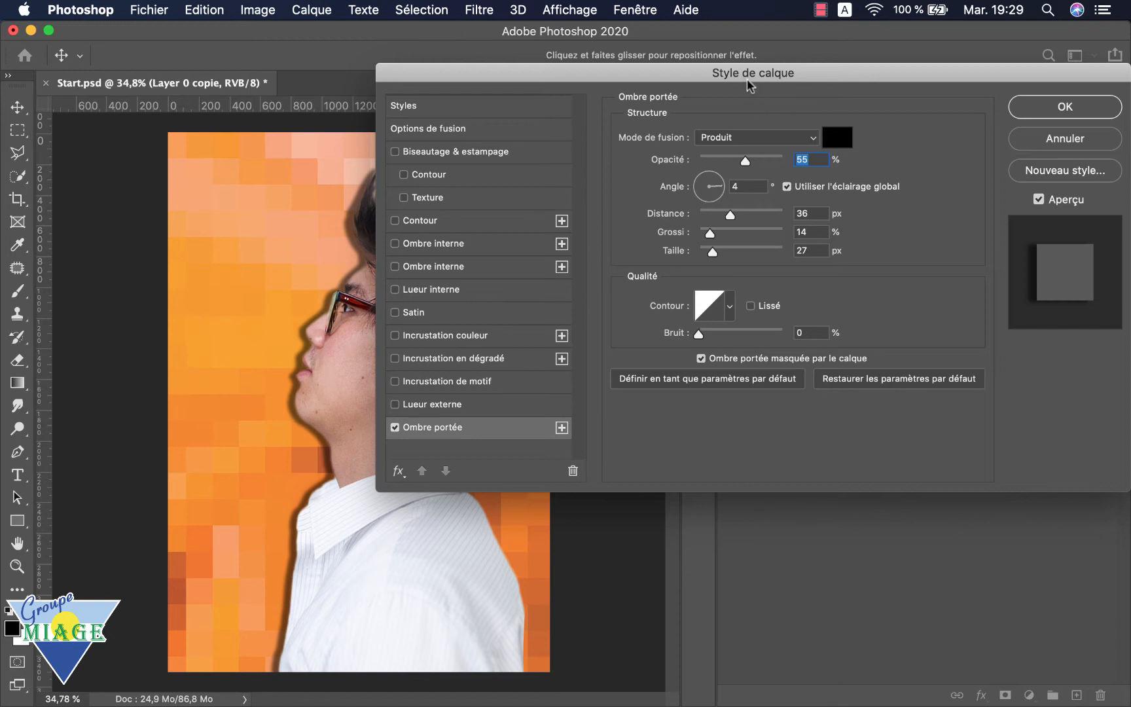
pyautogui.moveTo(743, 78); pyautogui.dragTo(782, 84)
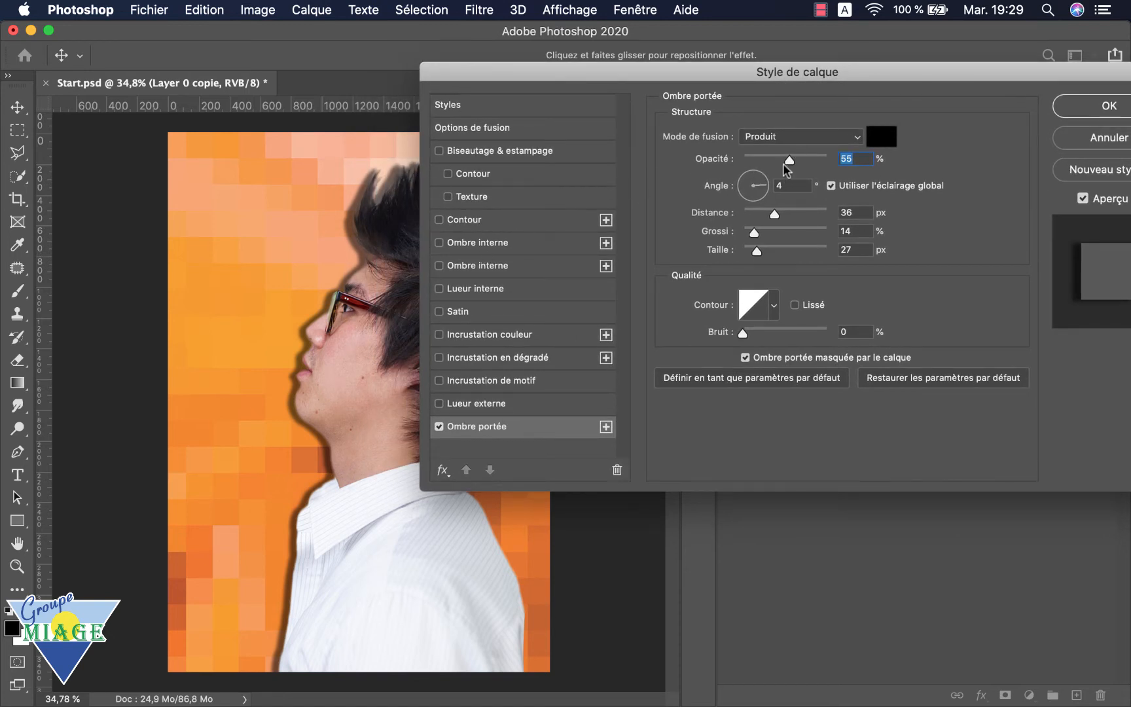
pyautogui.moveTo(789, 159); pyautogui.dragTo(764, 191)
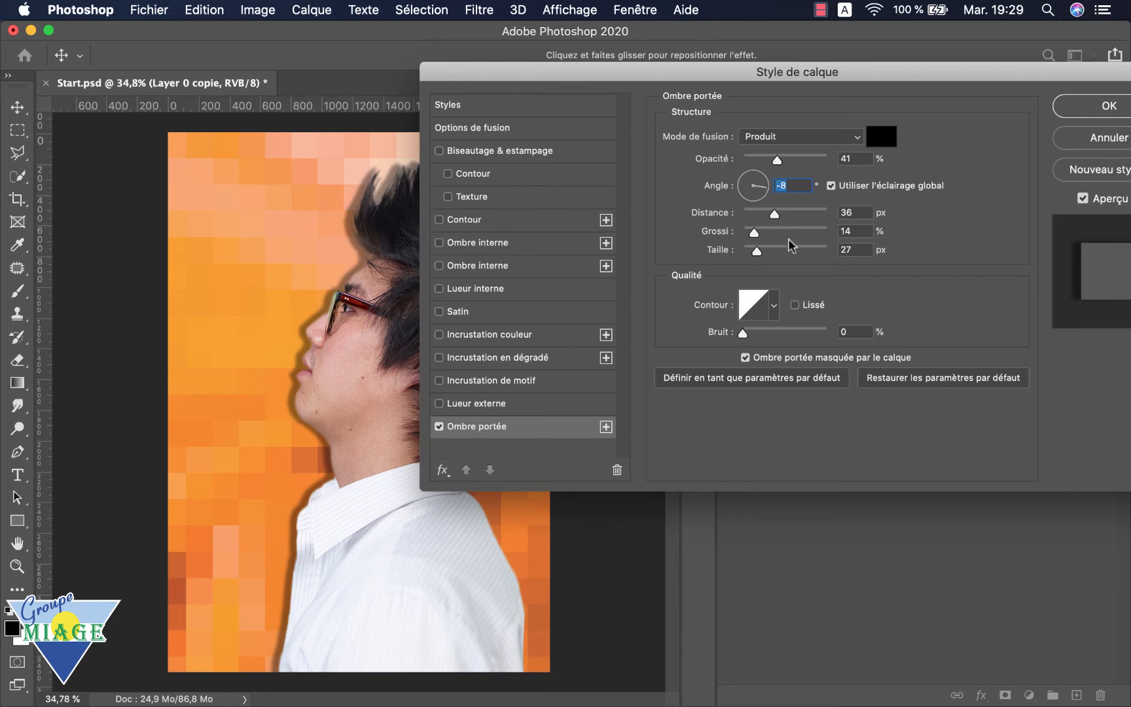
pyautogui.moveTo(774, 218); pyautogui.dragTo(792, 218)
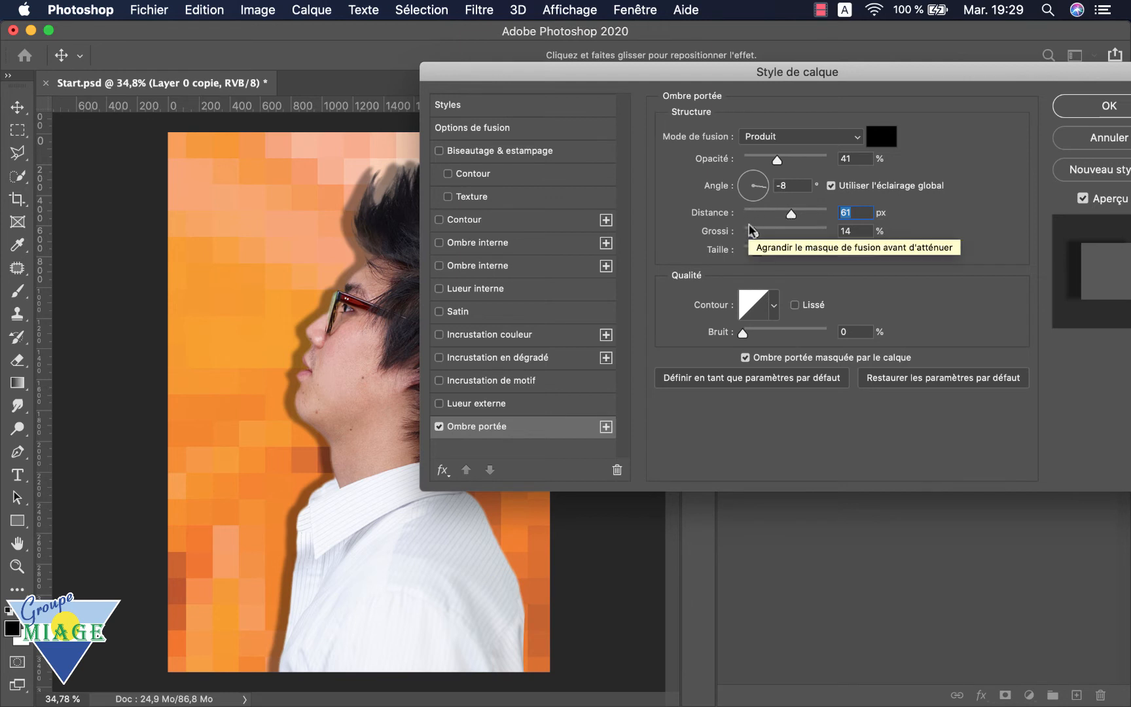
pyautogui.moveTo(752, 233); pyautogui.dragTo(770, 233)
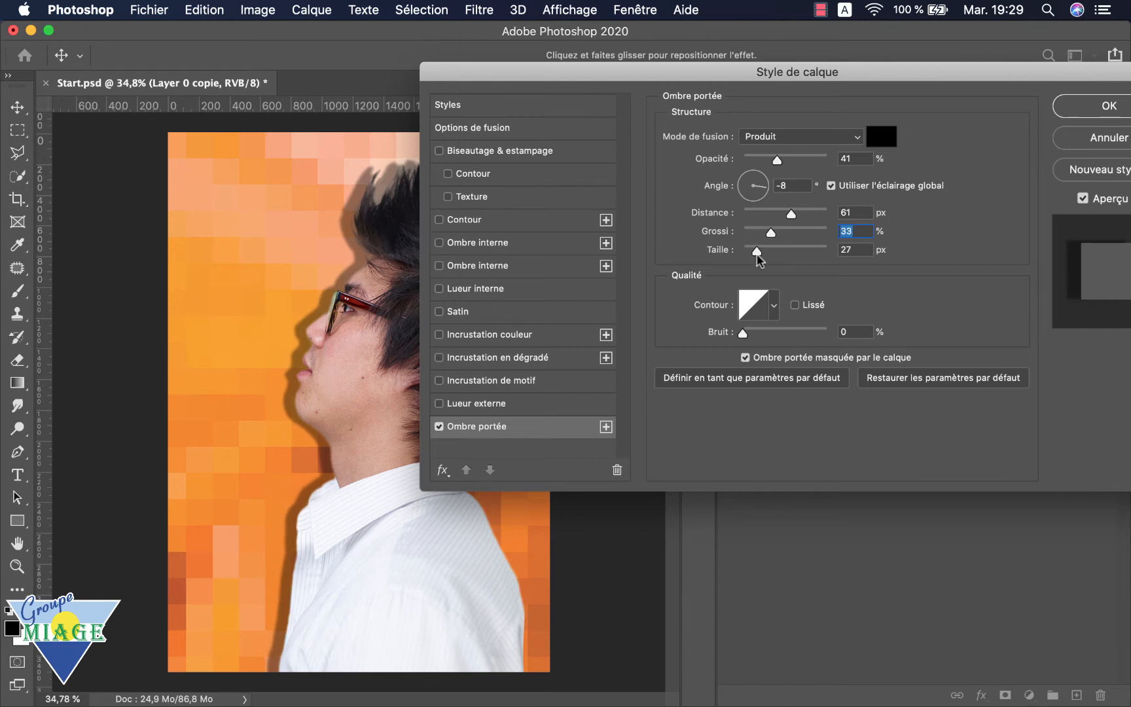
# Refine the drop shadow to 31% opacity, 32% spread and 18 px size, offsetting it in front of the face at 3° and 283 px.
pyautogui.moveTo(757, 257)
pyautogui.mouseDown()
pyautogui.moveTo(769, 257)
pyautogui.moveTo(756, 257)
pyautogui.mouseUp()
pyautogui.moveTo(771, 233); pyautogui.dragTo(770, 231)
pyautogui.moveTo(777, 161); pyautogui.dragTo(769, 161)
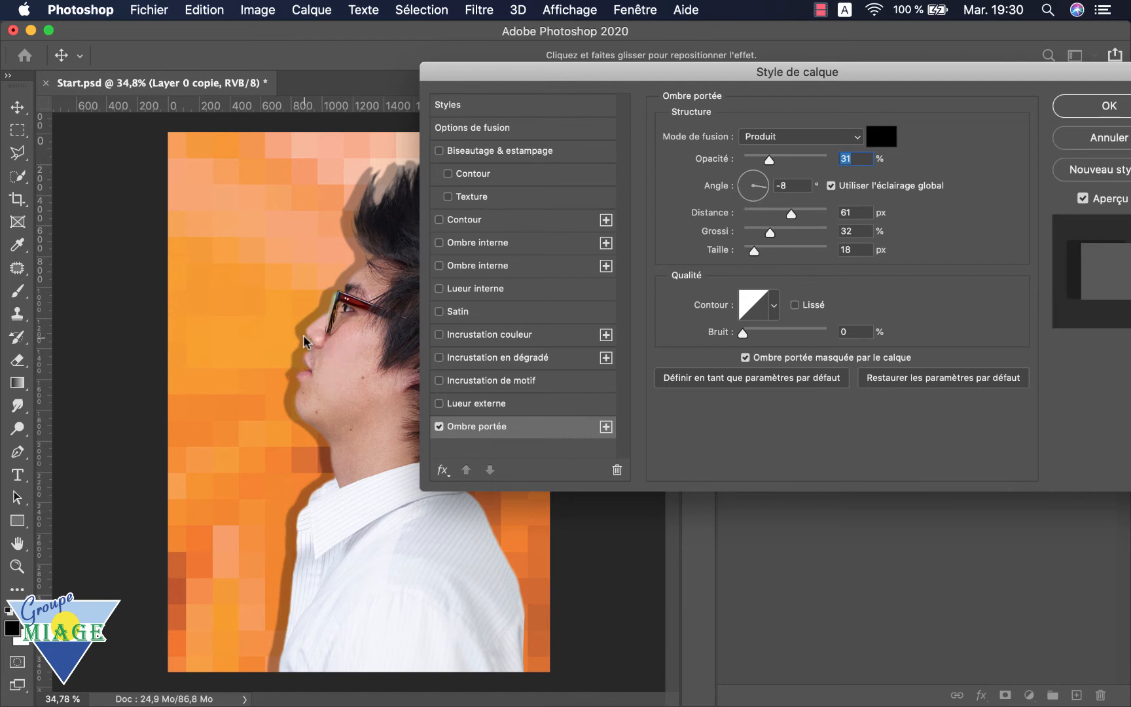
pyautogui.moveTo(303, 335); pyautogui.dragTo(265, 346)
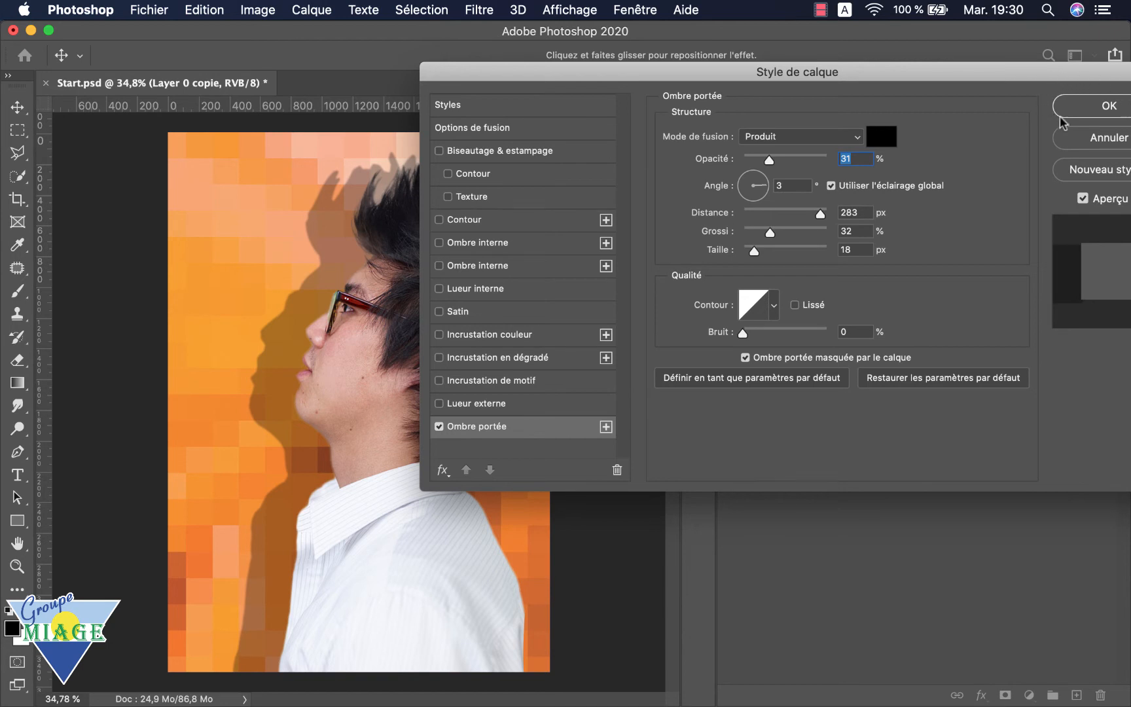
pyautogui.click(1092, 108)
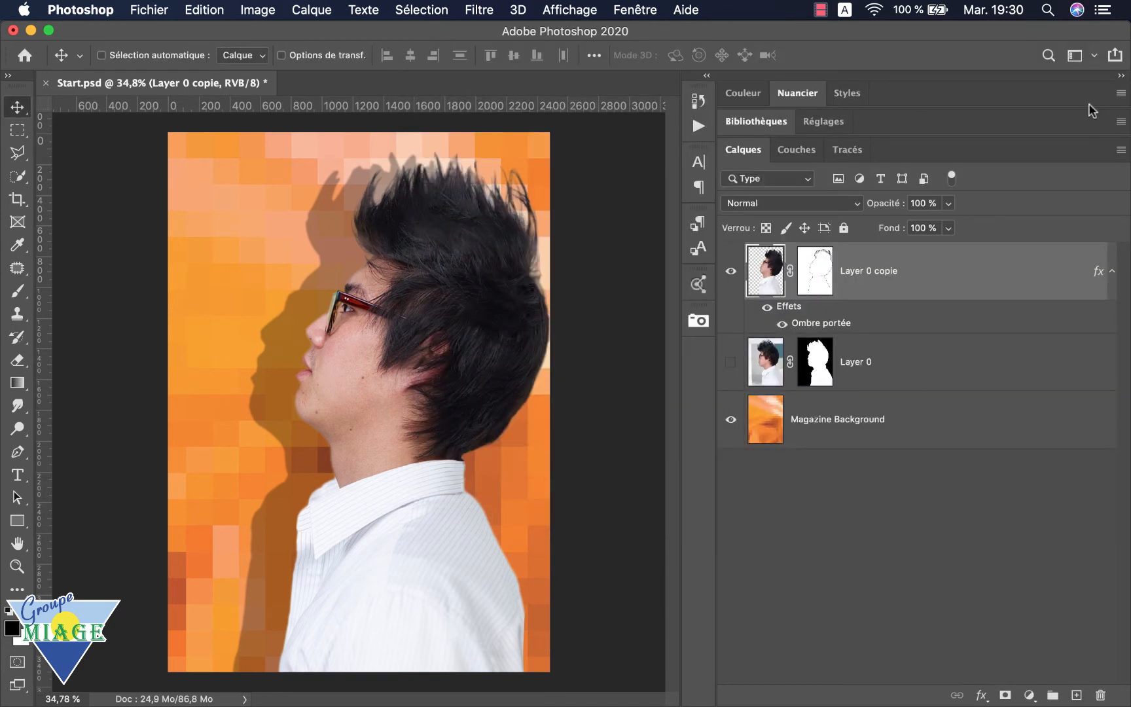
# Convert the drop shadow of Layer 0 copie into its own layer and check it by toggling its visibility.
pyautogui.rightClick(828, 326)
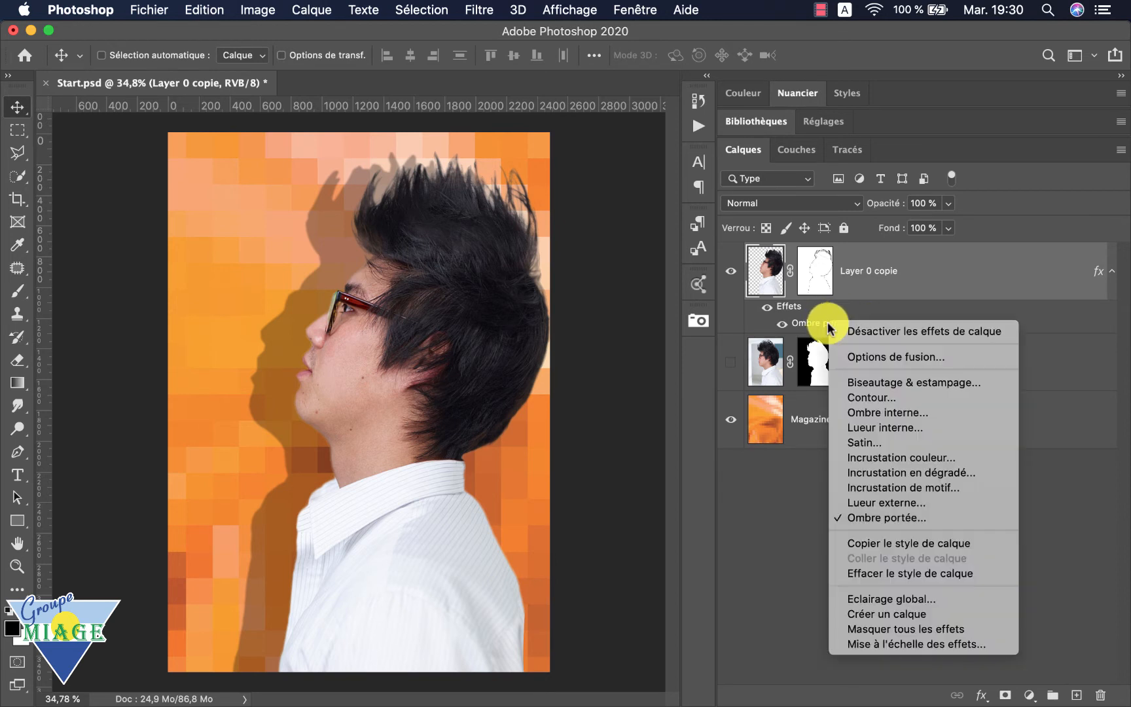
pyautogui.click(778, 535)
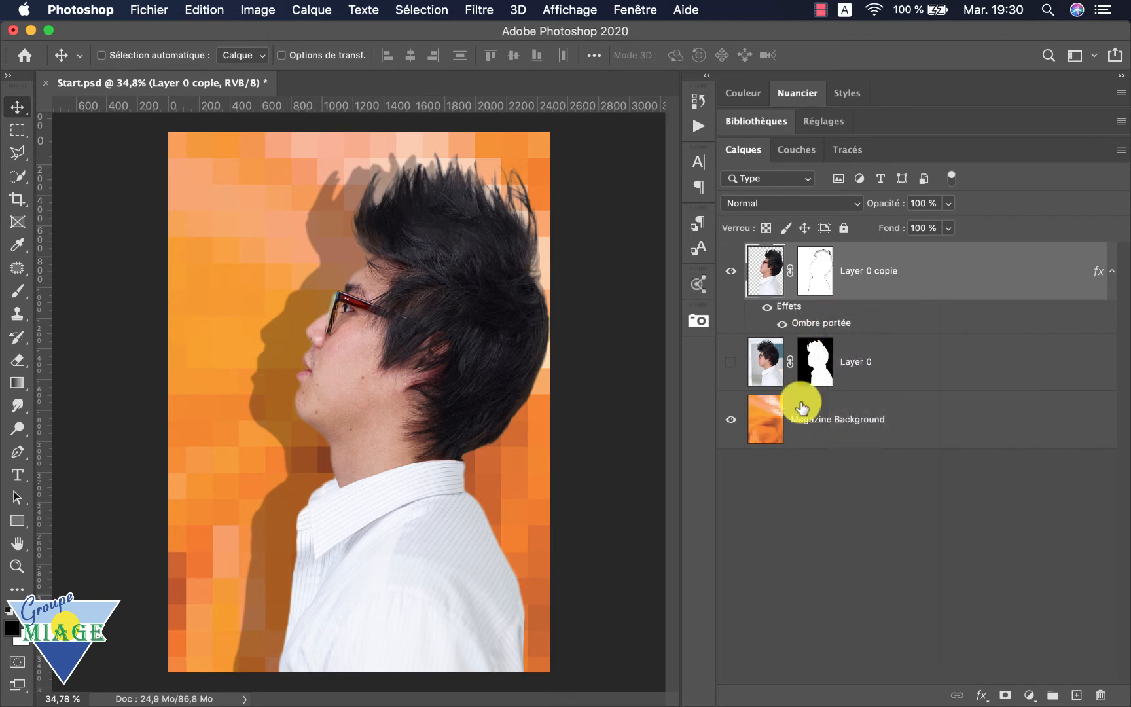
pyautogui.rightClick(830, 324)
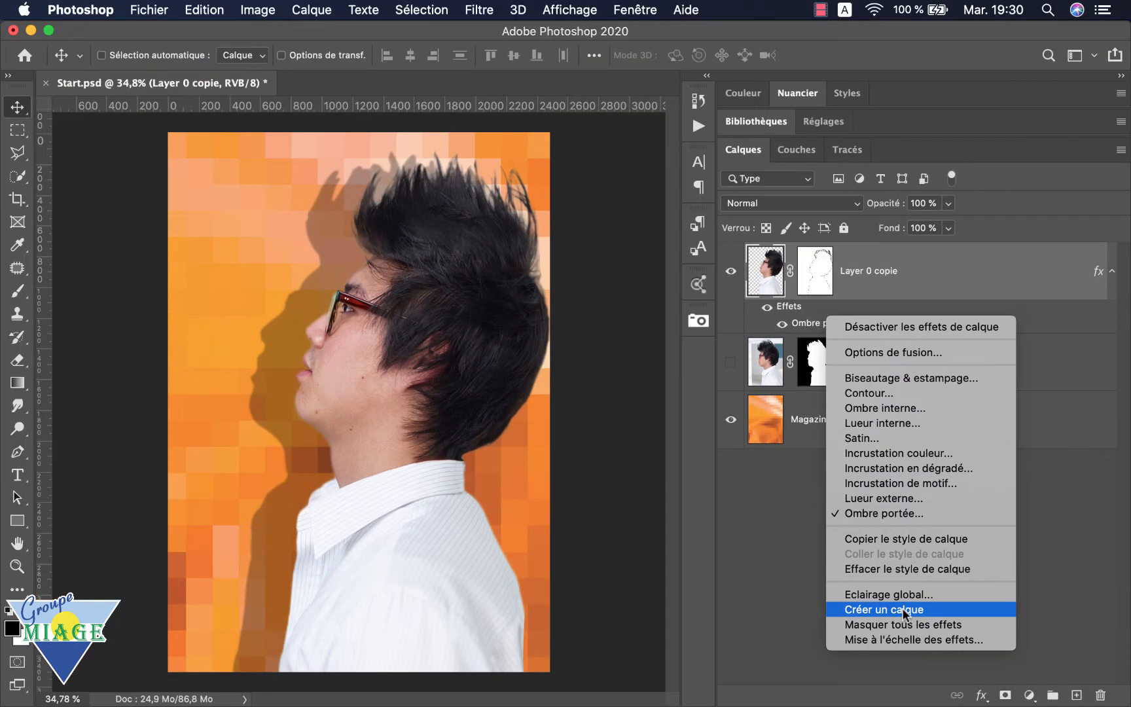
pyautogui.click(895, 610)
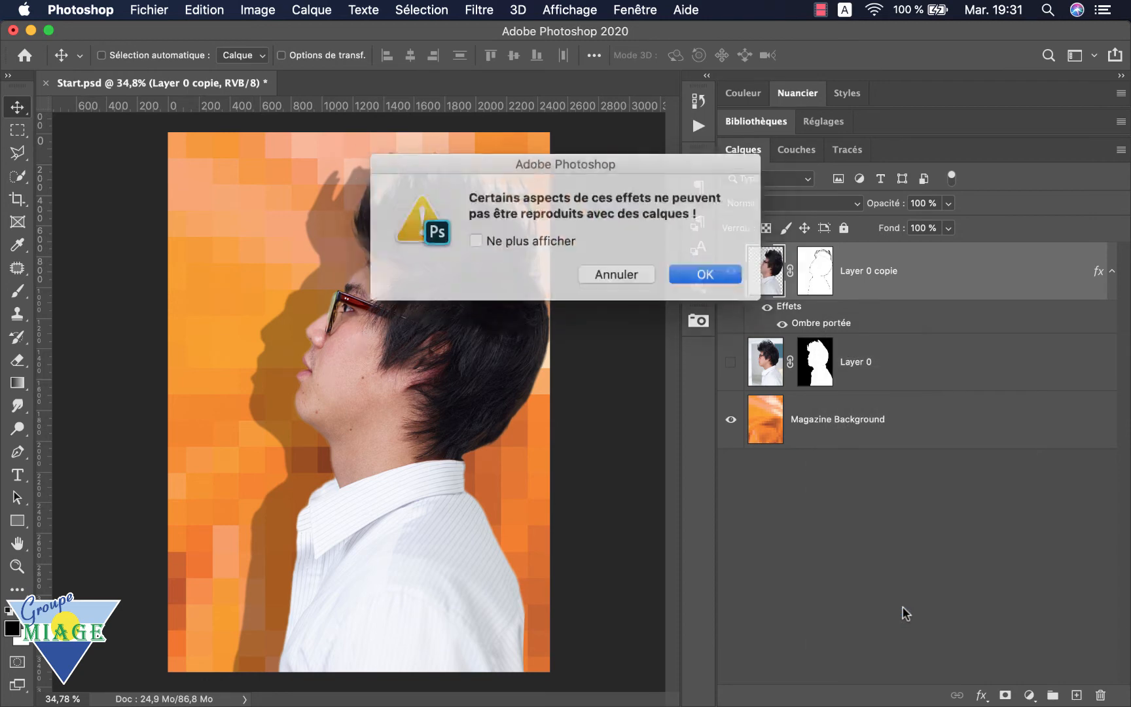
pyautogui.click(718, 274)
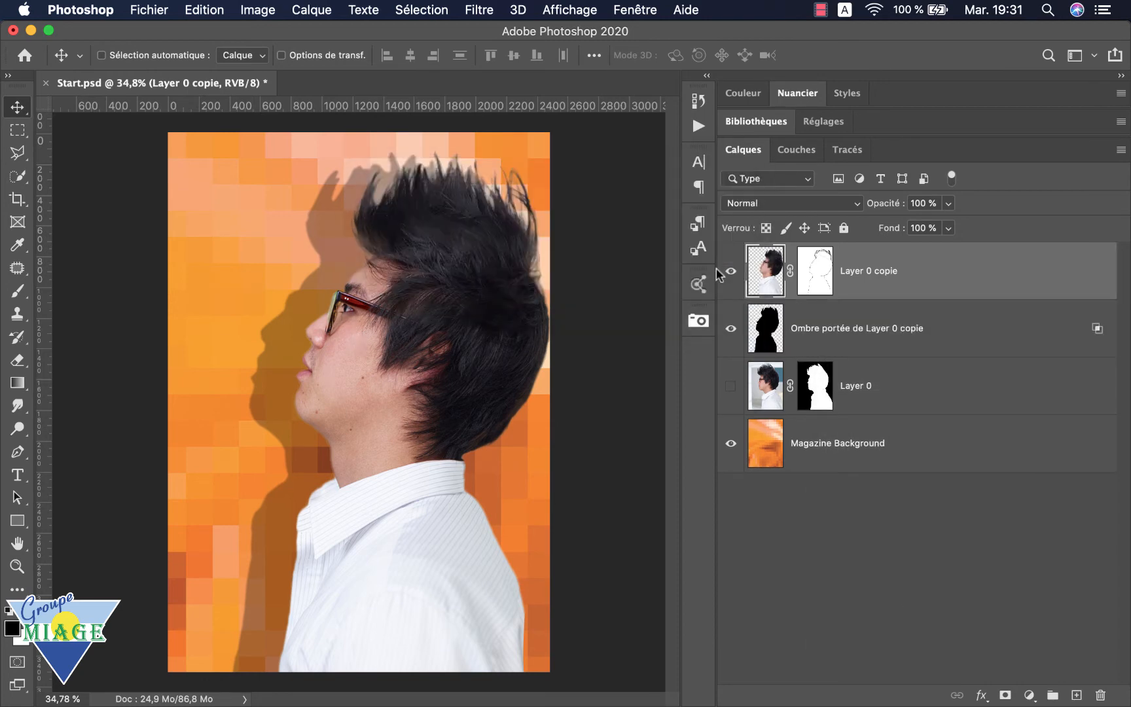
pyautogui.click(769, 343)
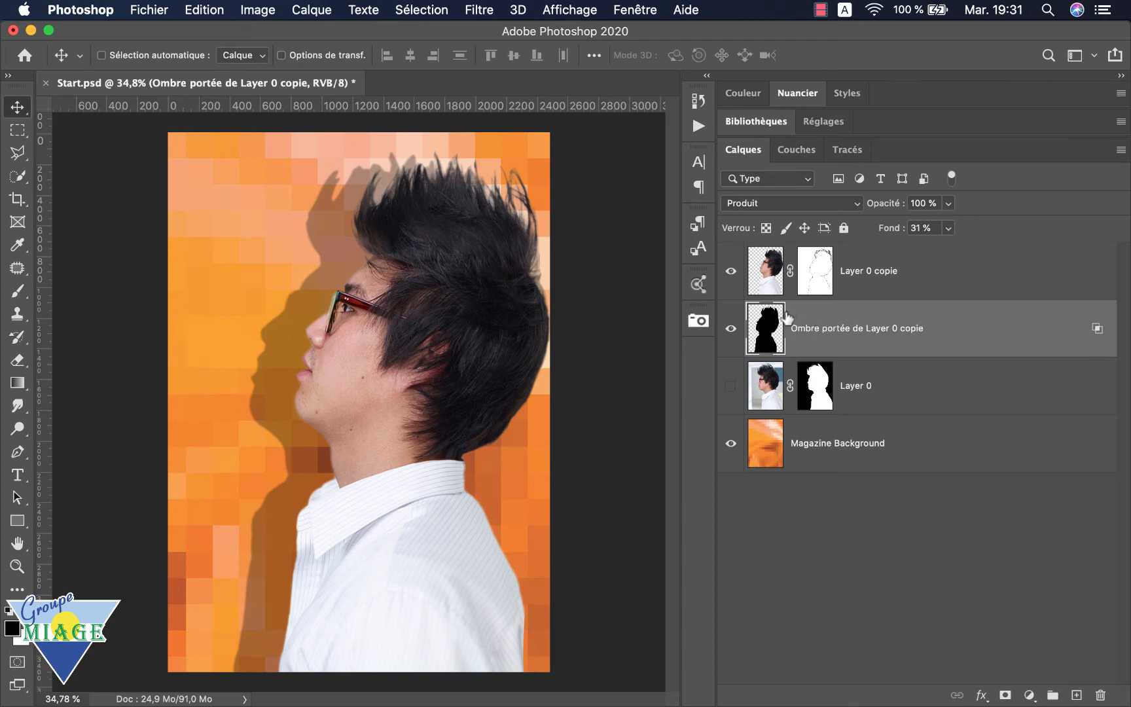
pyautogui.click(731, 331)
pyautogui.click(731, 331)
pyautogui.click(731, 330)
pyautogui.click(732, 330)
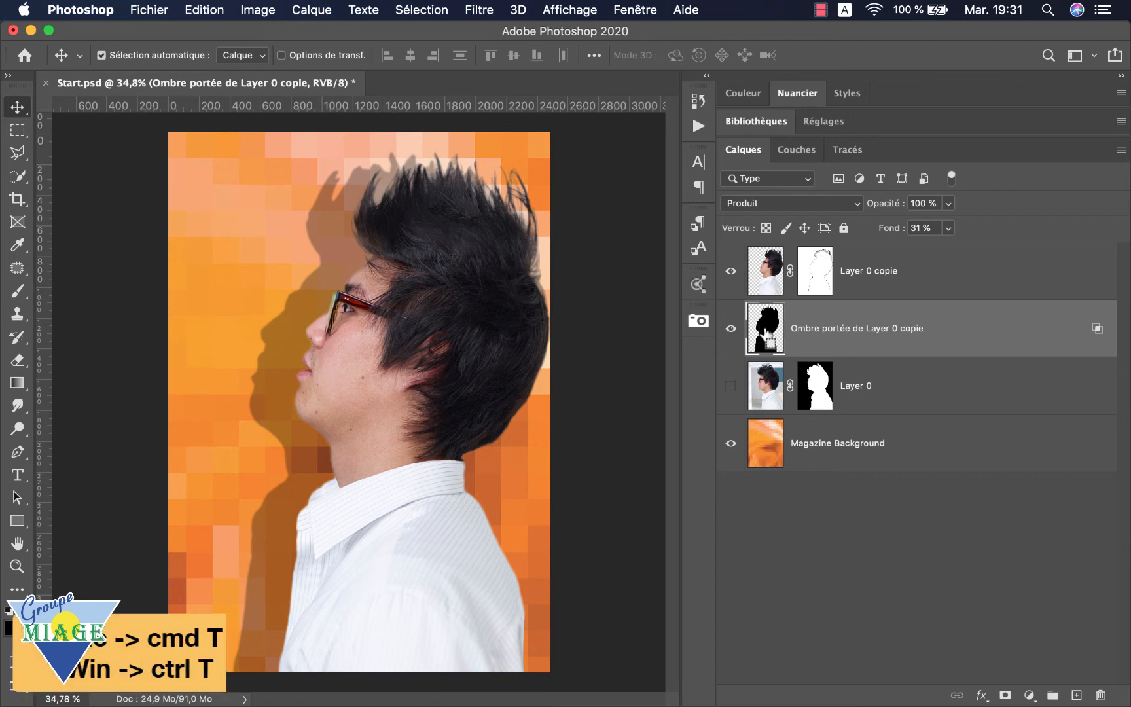
# Free-transform the shadow layer, rotating it about -11.59° and shifting it slightly further away from the man.
pyautogui.press('super+t')
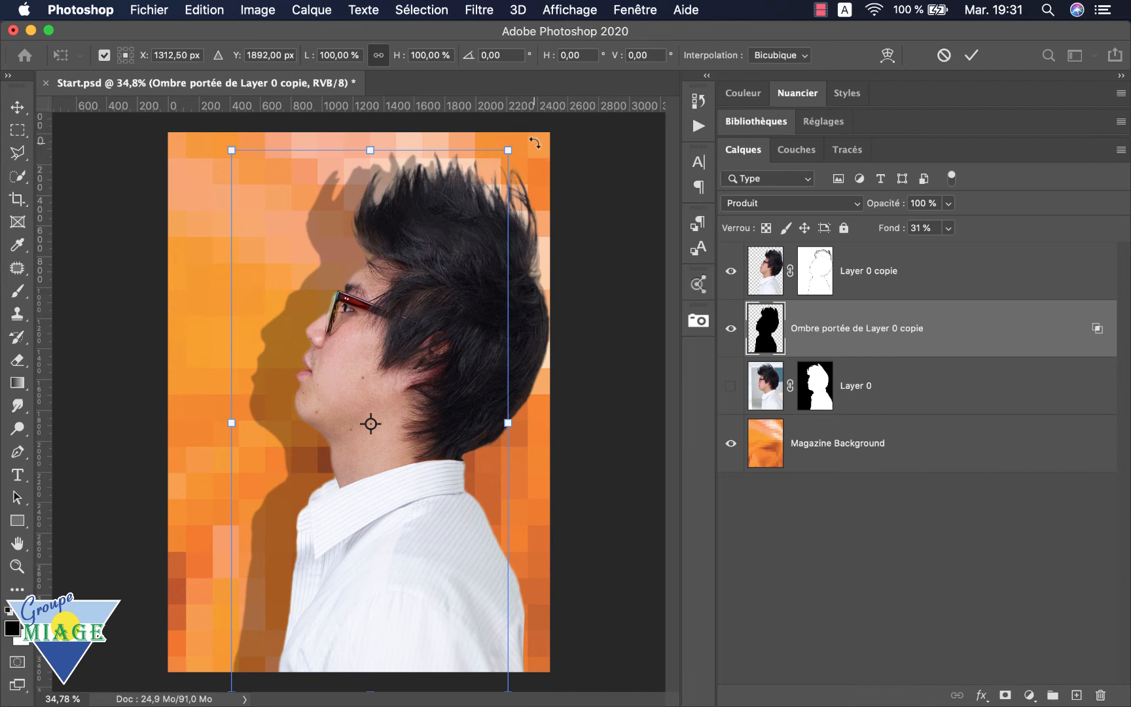
pyautogui.moveTo(534, 141); pyautogui.dragTo(482, 133)
pyautogui.moveTo(422, 304); pyautogui.dragTo(411, 309)
pyautogui.moveTo(522, 191); pyautogui.dragTo(511, 182)
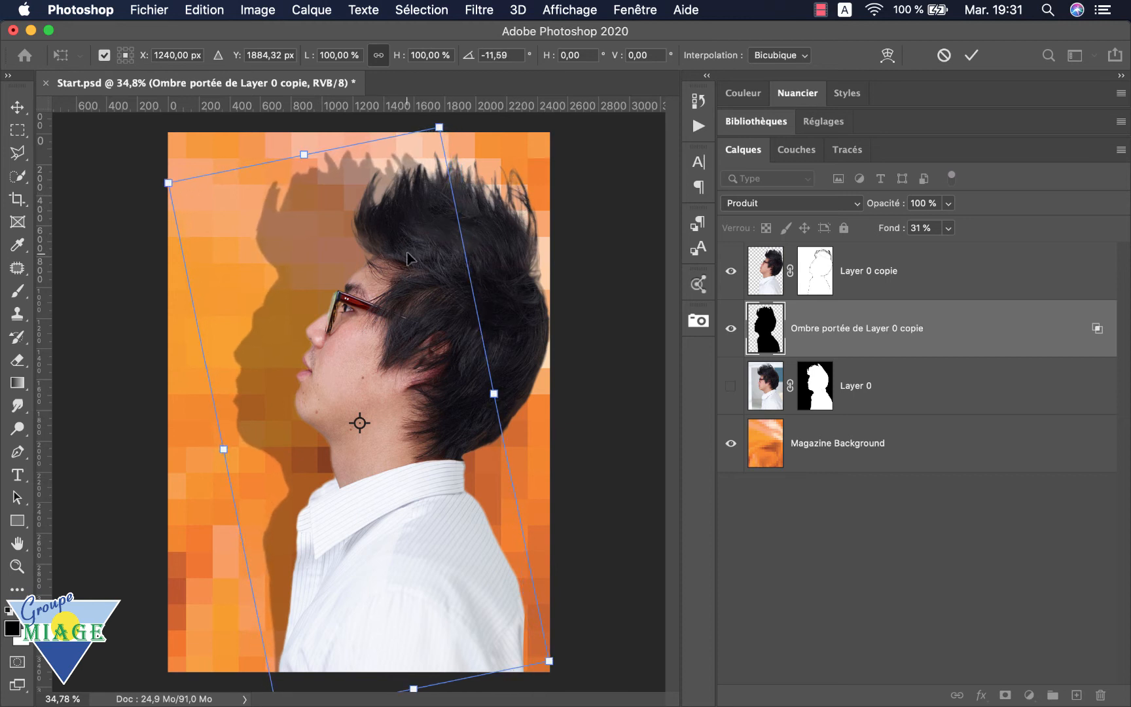
pyautogui.press('Return')
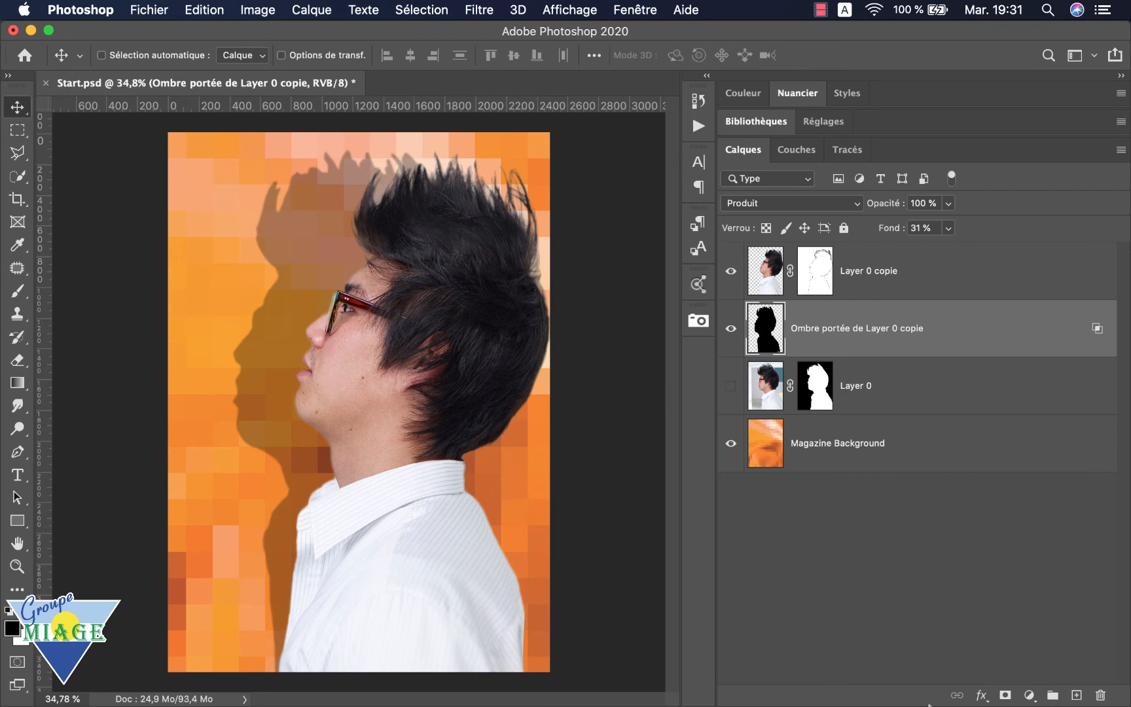
# Switch to Preview, place final.jpg beside the canvas to compare the shadow's shape, and return to Photoshop.
pyautogui.moveTo(929, 704)
pyautogui.click(1047, 691)
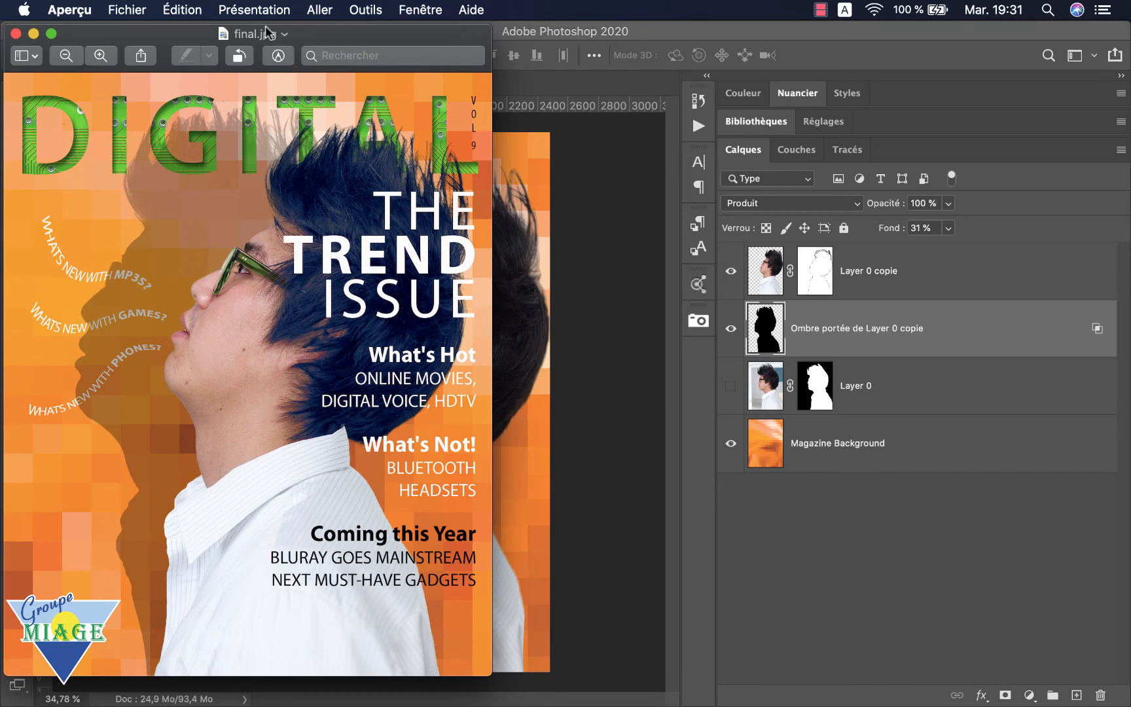
pyautogui.moveTo(268, 33); pyautogui.dragTo(642, 61)
pyautogui.moveTo(529, 67); pyautogui.dragTo(700, 65)
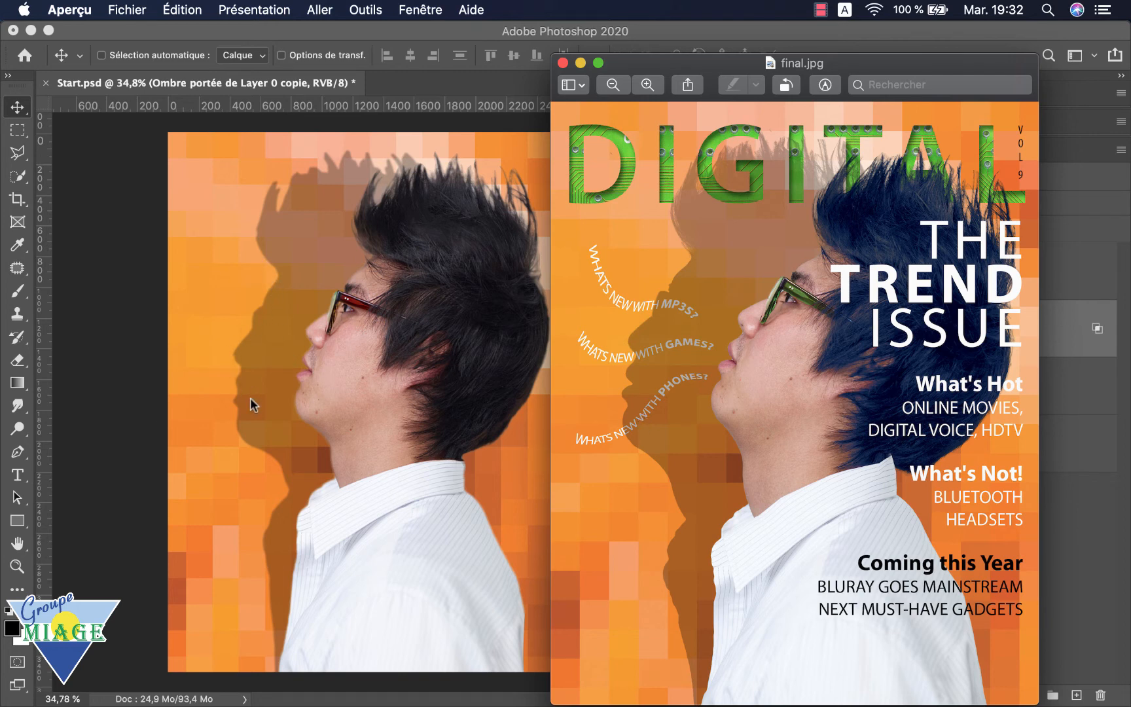
pyautogui.click(580, 63)
# Hide and delete the separated shadow layer, Ombre portée de Layer 0 copie.
pyautogui.click(731, 328)
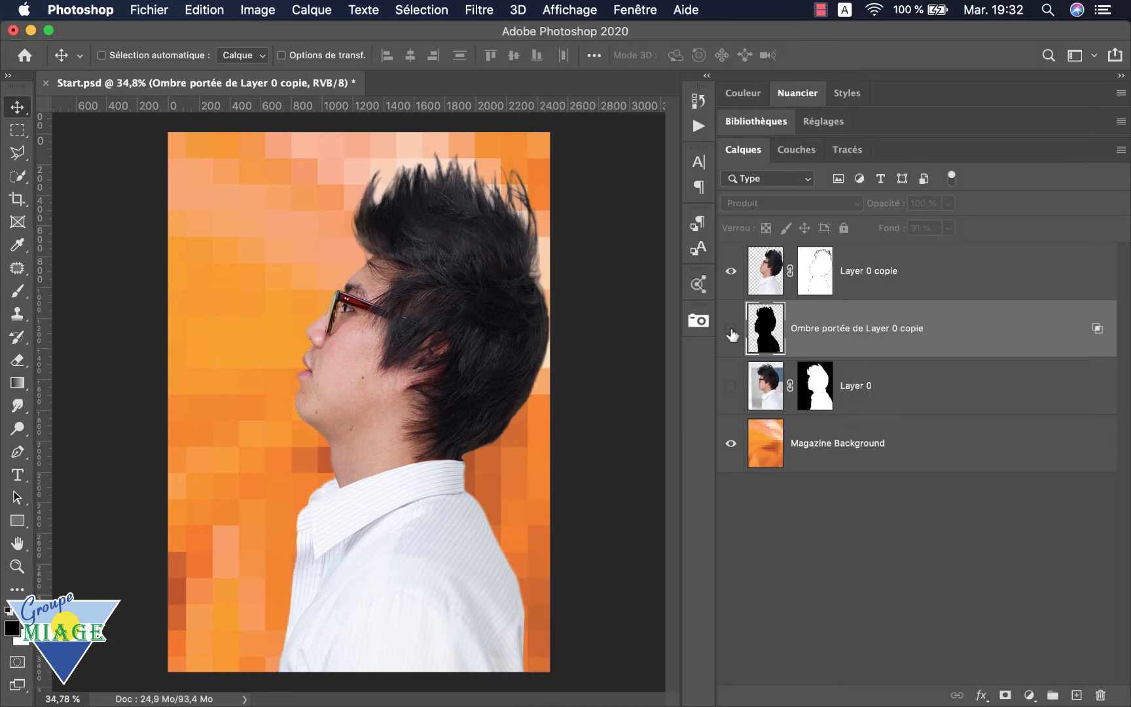
pyautogui.click(764, 282)
pyautogui.click(763, 324)
pyautogui.moveTo(765, 325); pyautogui.dragTo(1100, 694)
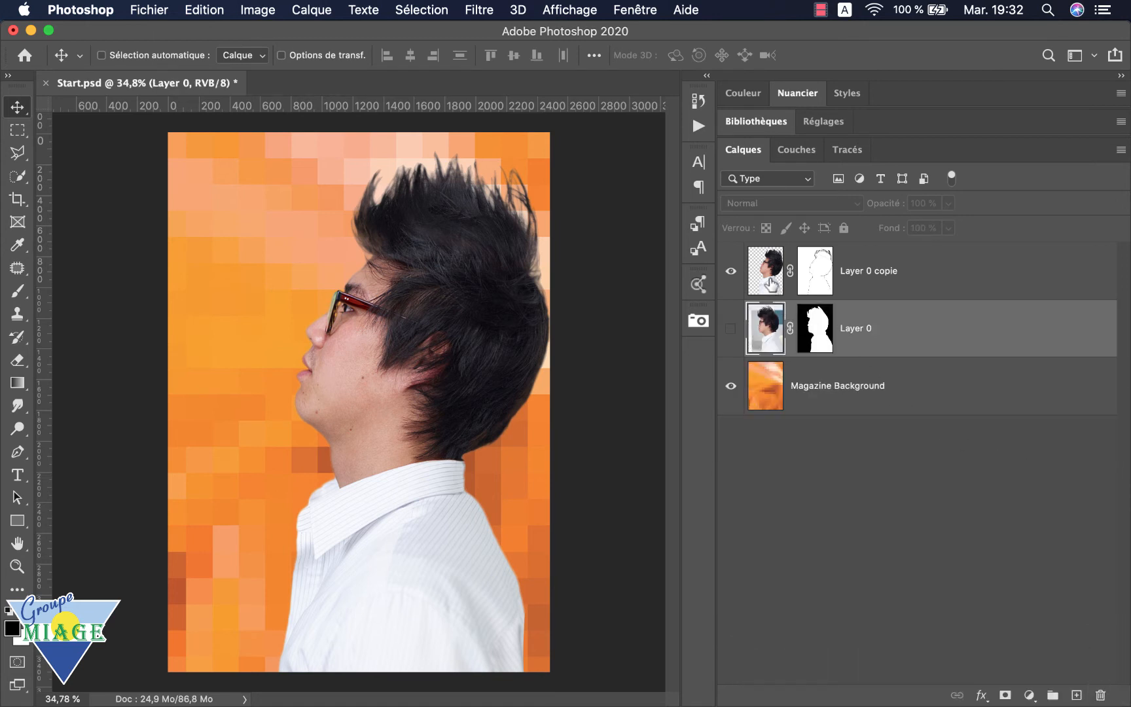
# Duplicate Layer 0 copie and apply the duplicate's layer mask permanently.
pyautogui.click(771, 286)
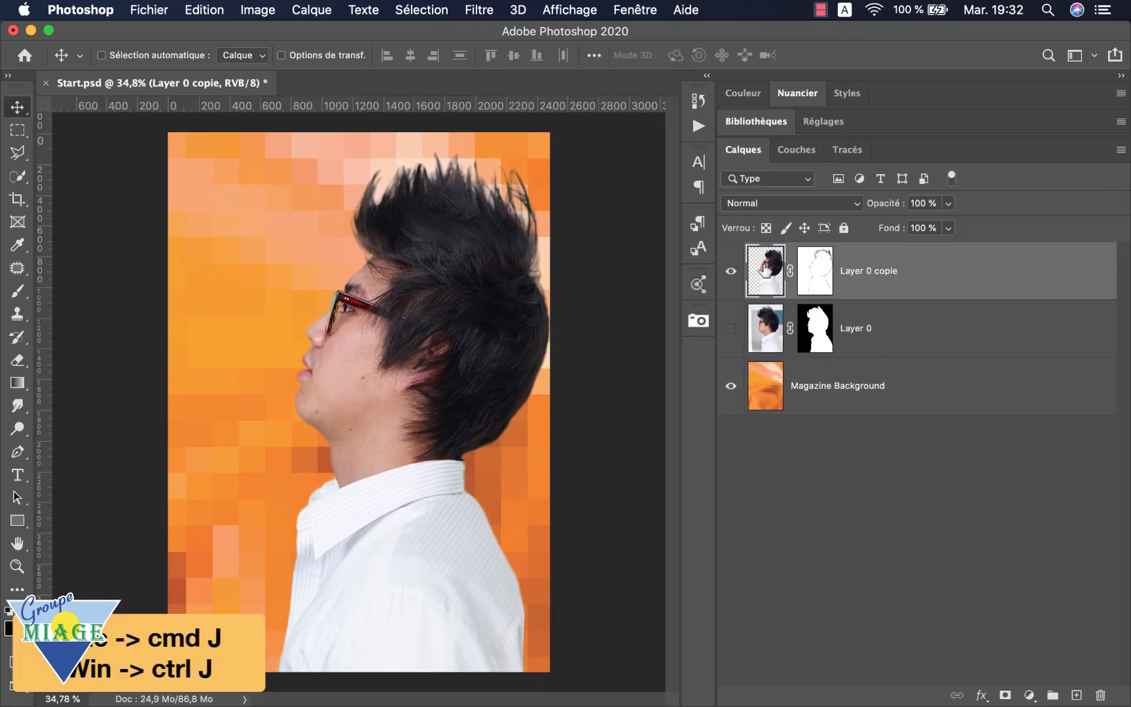
pyautogui.press('super+j')
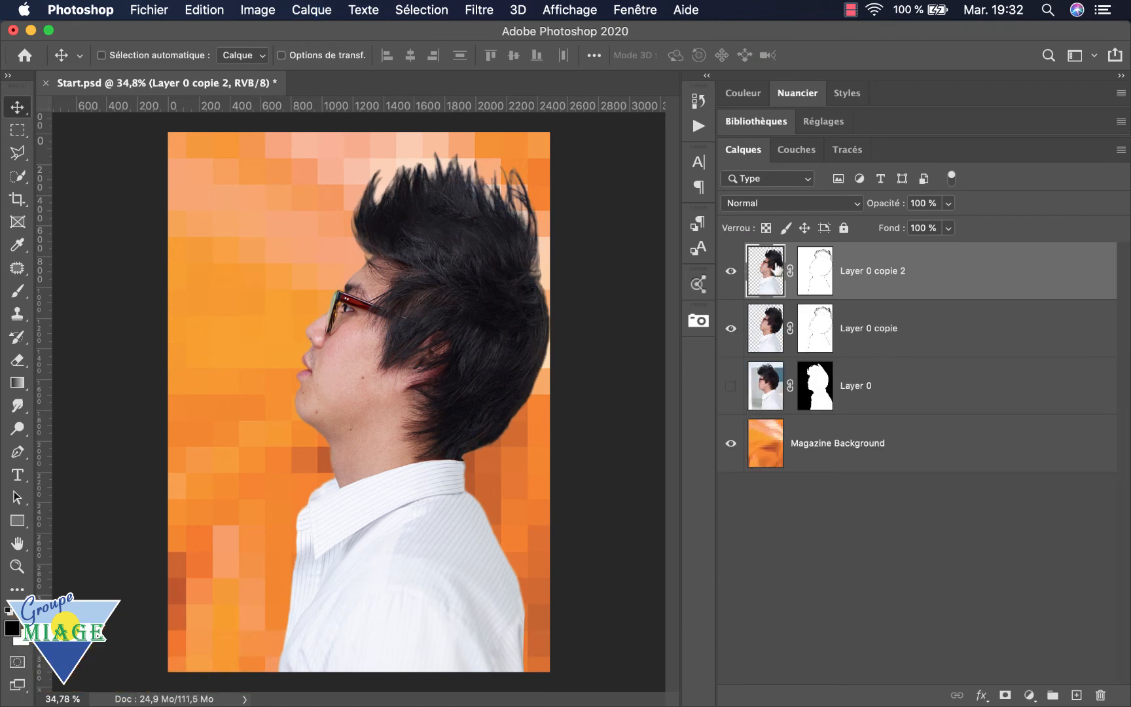
pyautogui.click(825, 271)
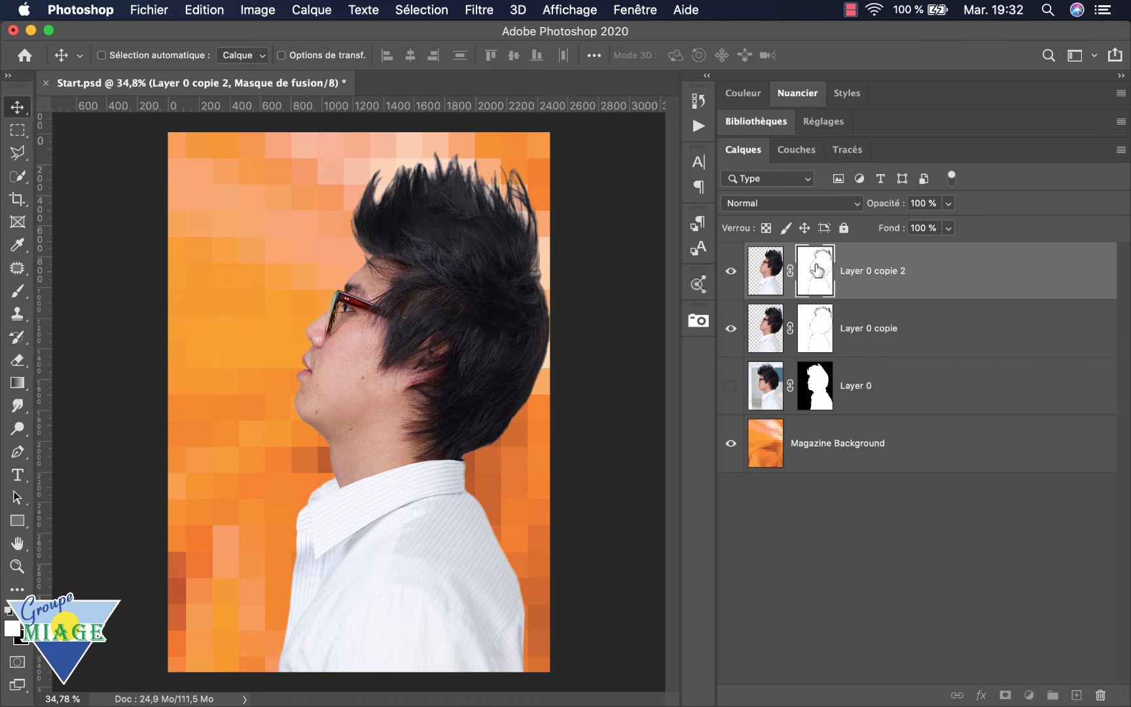
pyautogui.moveTo(817, 269)
pyautogui.mouseDown()
pyautogui.moveTo(894, 307)
pyautogui.moveTo(823, 275)
pyautogui.mouseUp()
pyautogui.rightClick(818, 276)
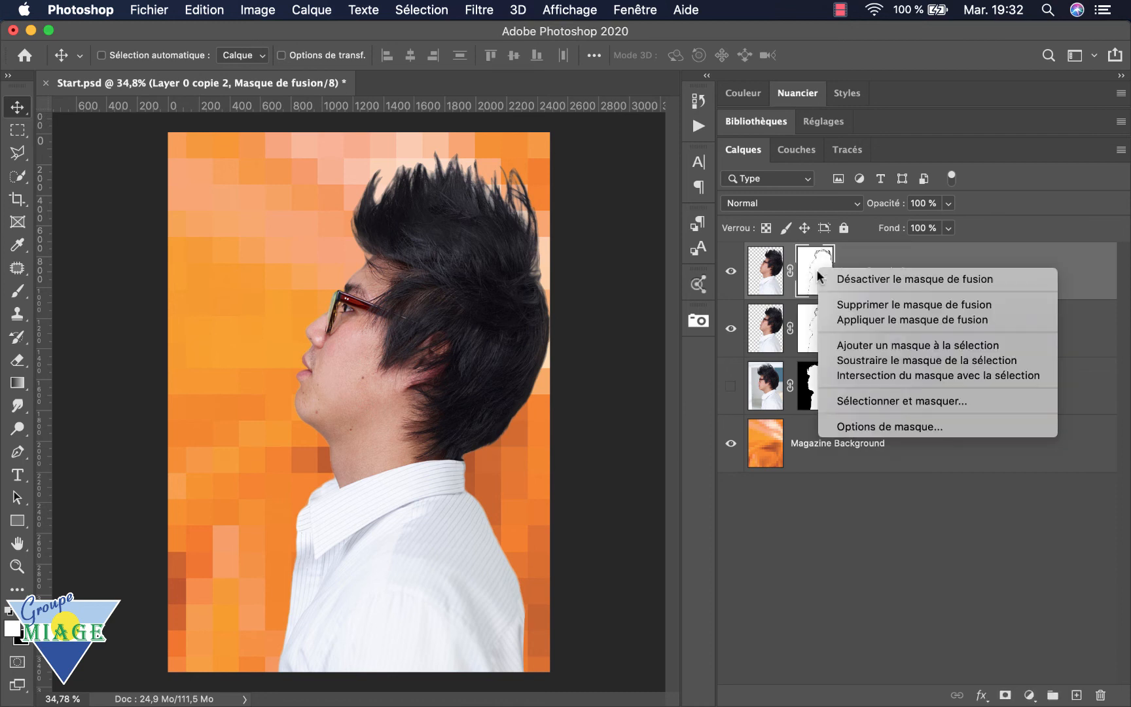
pyautogui.click(894, 319)
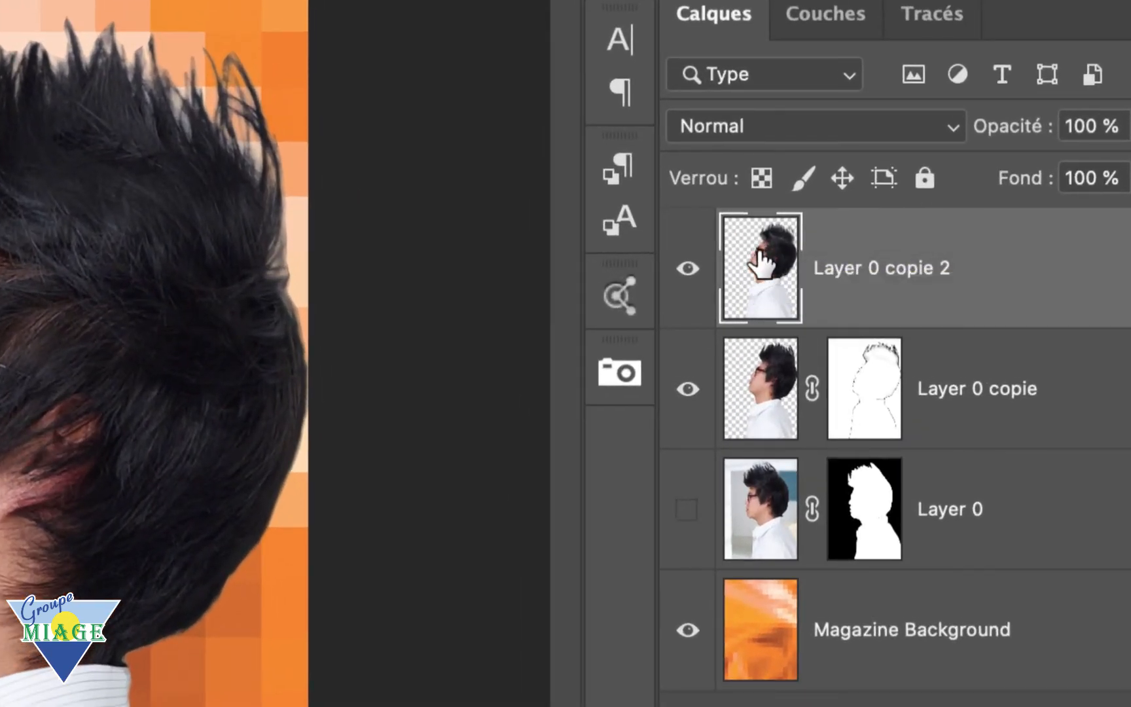
# Load the outline of the man on Layer 0 copie 2 as a selection.
pyautogui.moveTo(759, 251)
pyautogui.mouseDown()
pyautogui.moveTo(747, 252)
pyautogui.moveTo(752, 272)
pyautogui.mouseUp()
pyautogui.keyDown('super'); pyautogui.click(752, 272); pyautogui.keyUp('super')
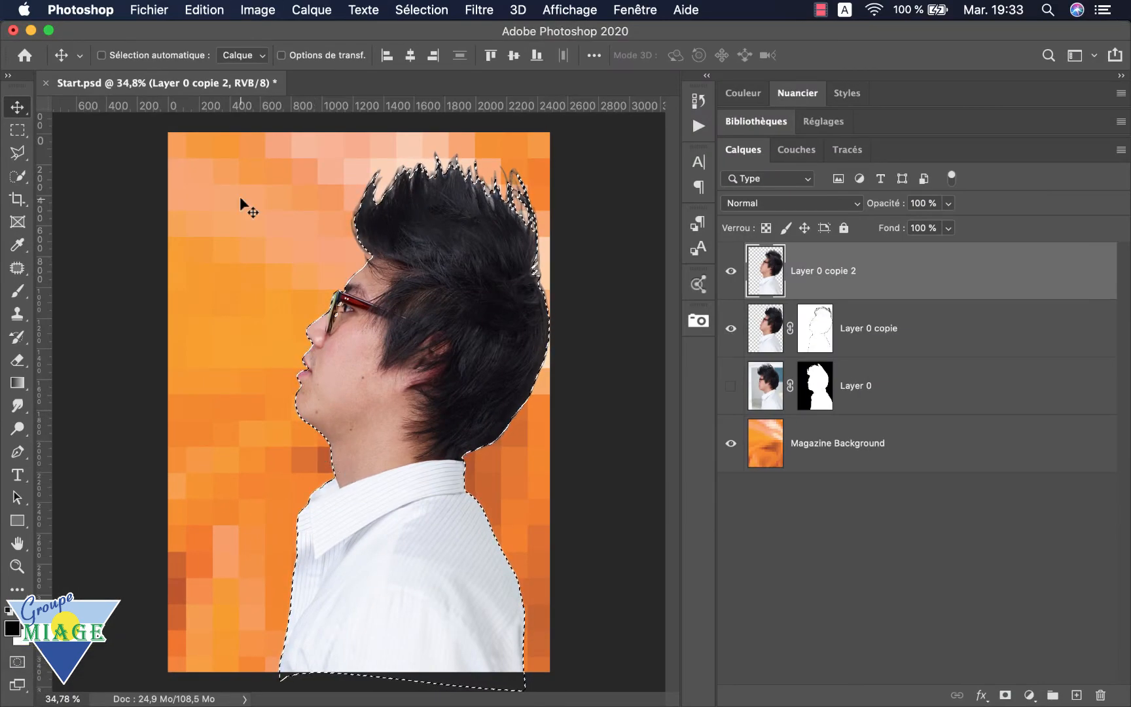
pyautogui.click(203, 9)
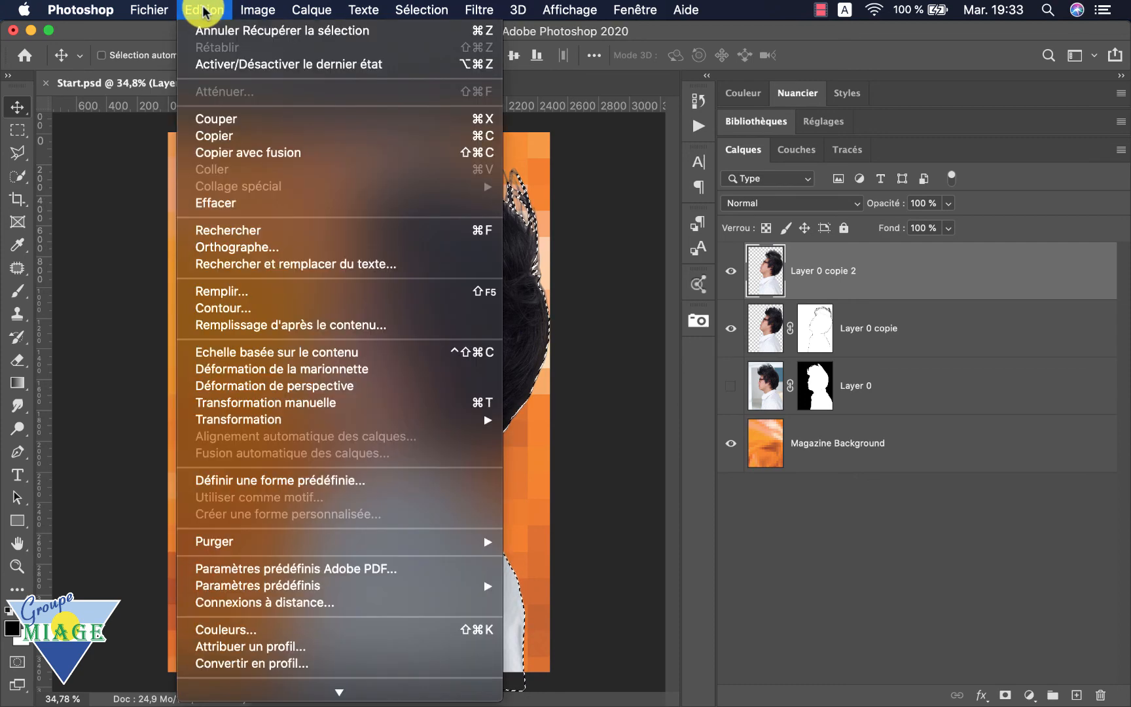
pyautogui.click(259, 289)
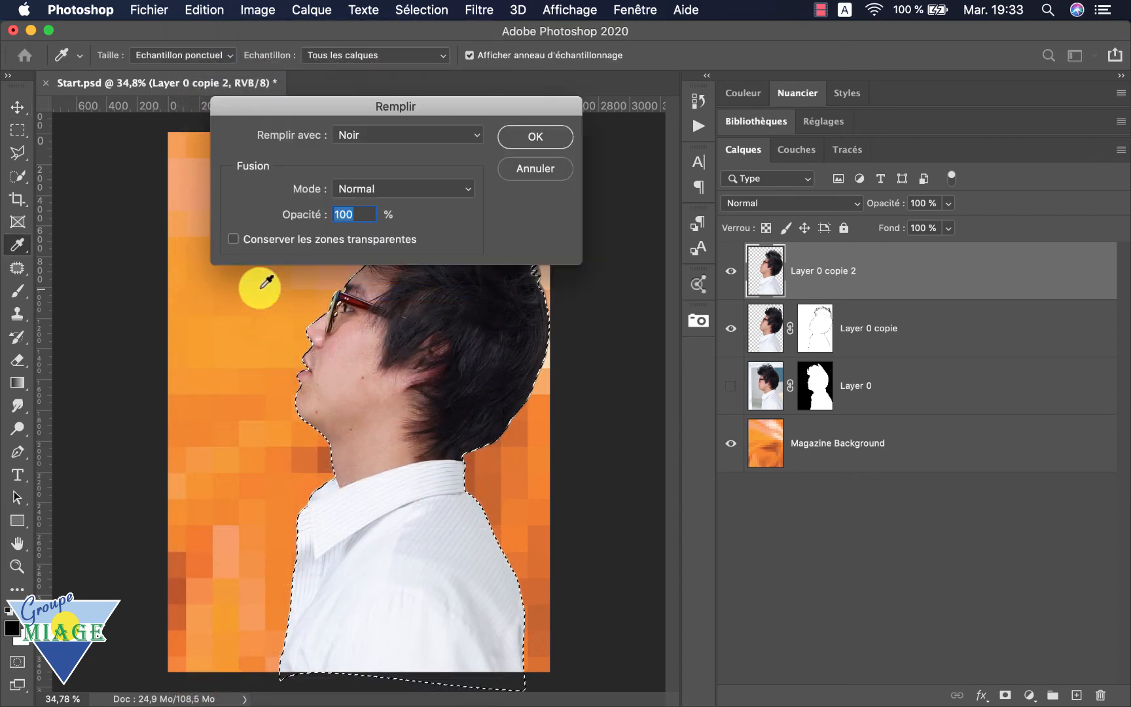
pyautogui.click(443, 138)
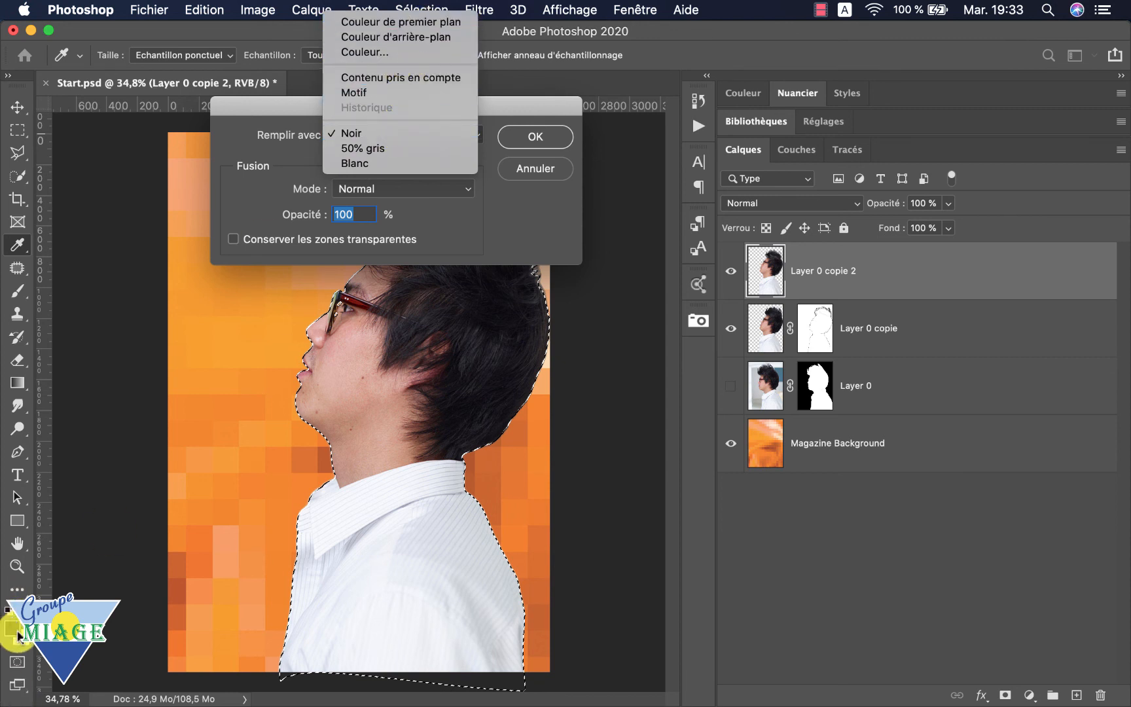
pyautogui.click(403, 25)
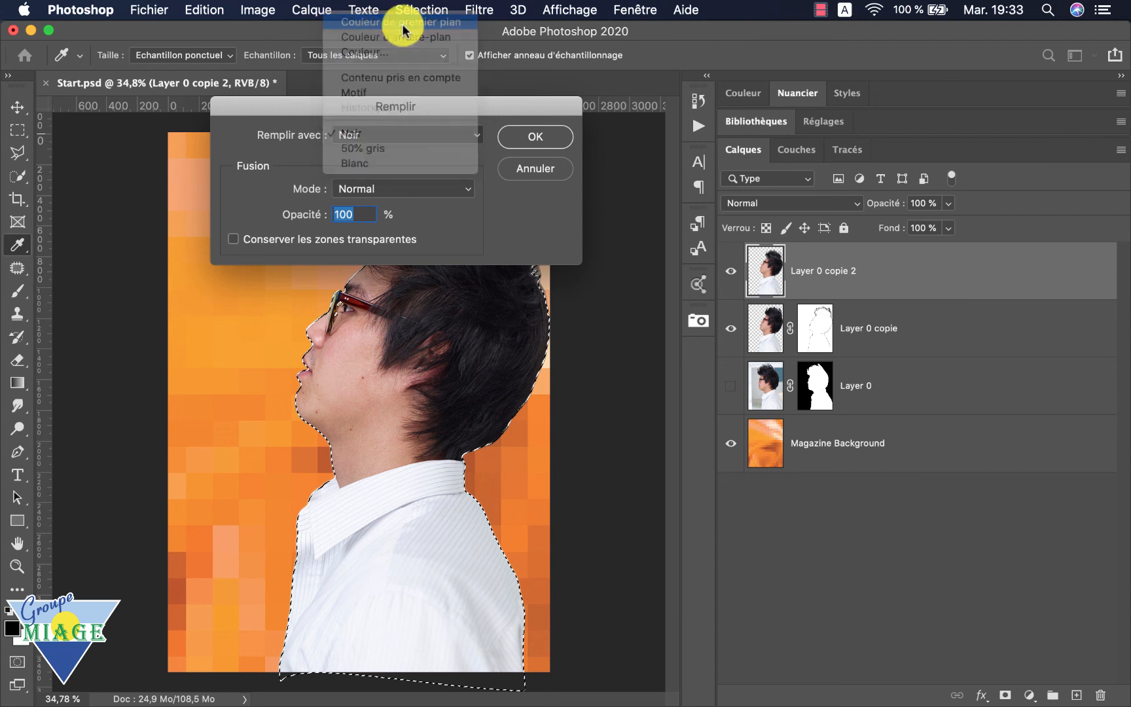
pyautogui.click(554, 172)
# Fill the selected silhouette on Layer 0 copie 2 with the black foreground colour.
pyautogui.press('v')
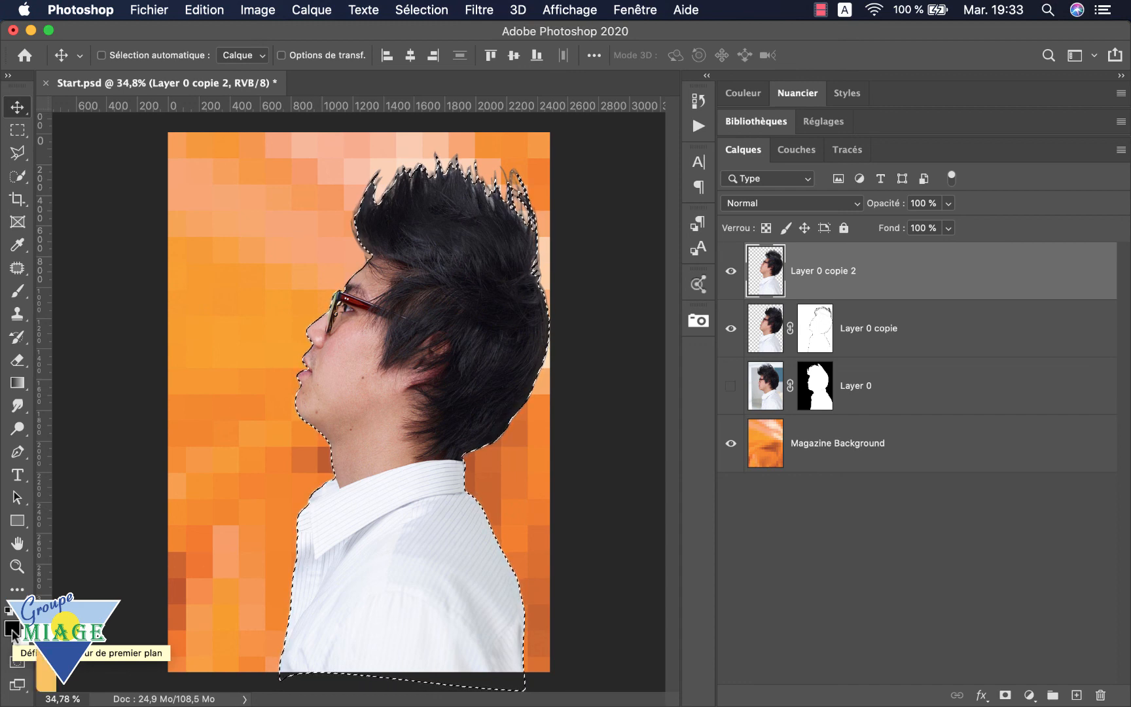
pyautogui.hotkey('alt', 'BackSpace')
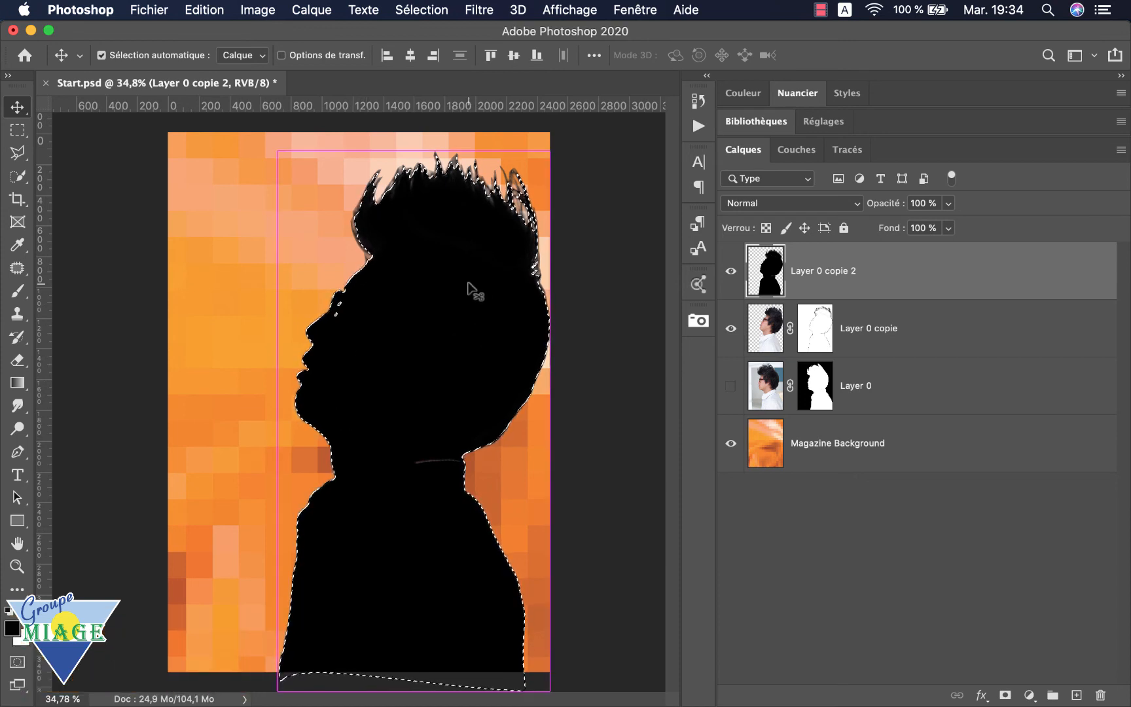
# Deselect the silhouette and place Layer 0 copie 2 directly beneath Layer 0 copie in the layer stack.
pyautogui.press('super+d')
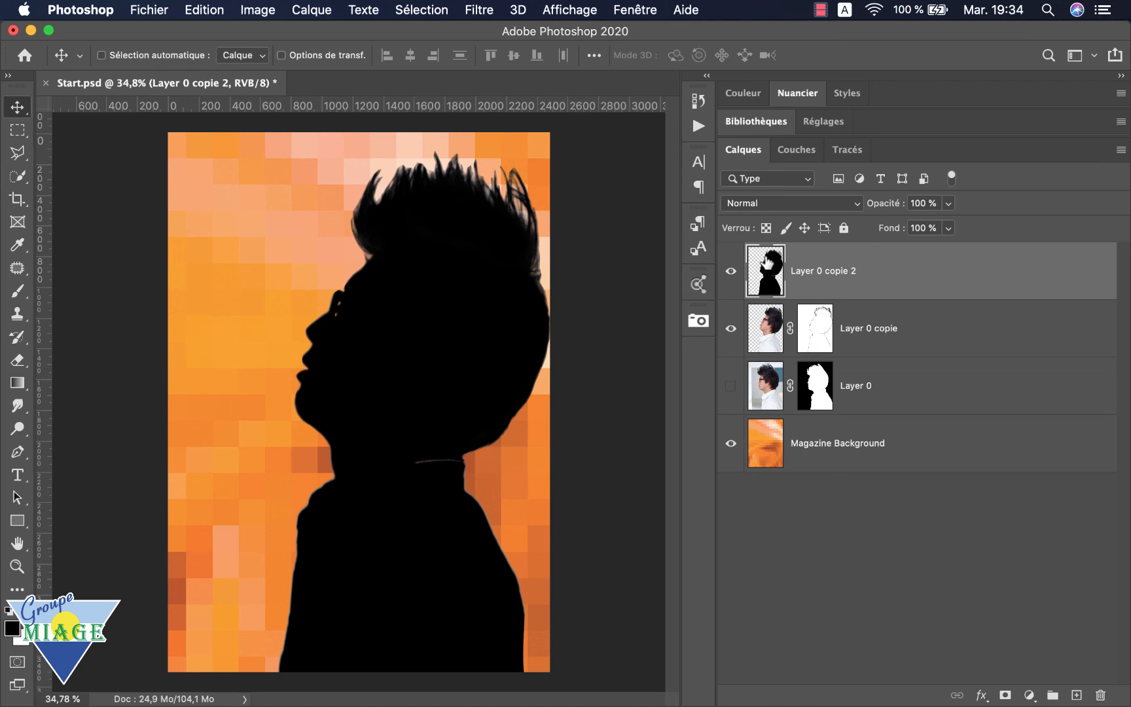
pyautogui.moveTo(767, 261); pyautogui.dragTo(765, 343)
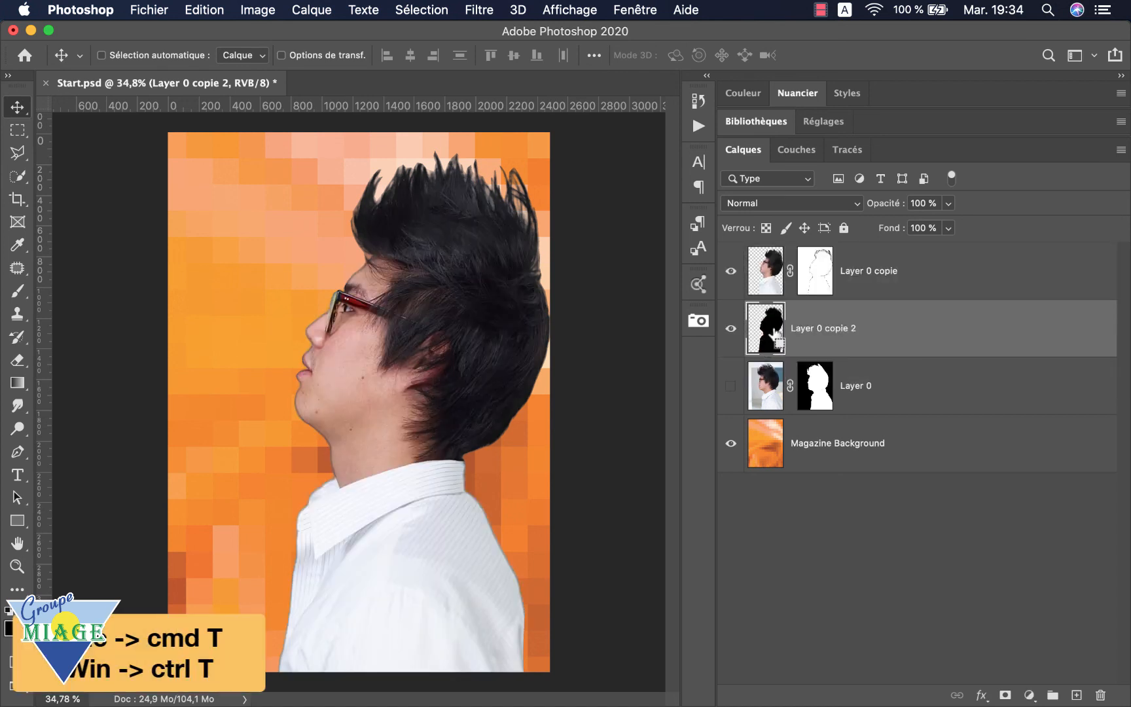
# Free-transform the black silhouette, shifting it left behind the man and rotating it about -11.3° so it falls like a cast shadow.
pyautogui.press('super')
pyautogui.press('super+t')
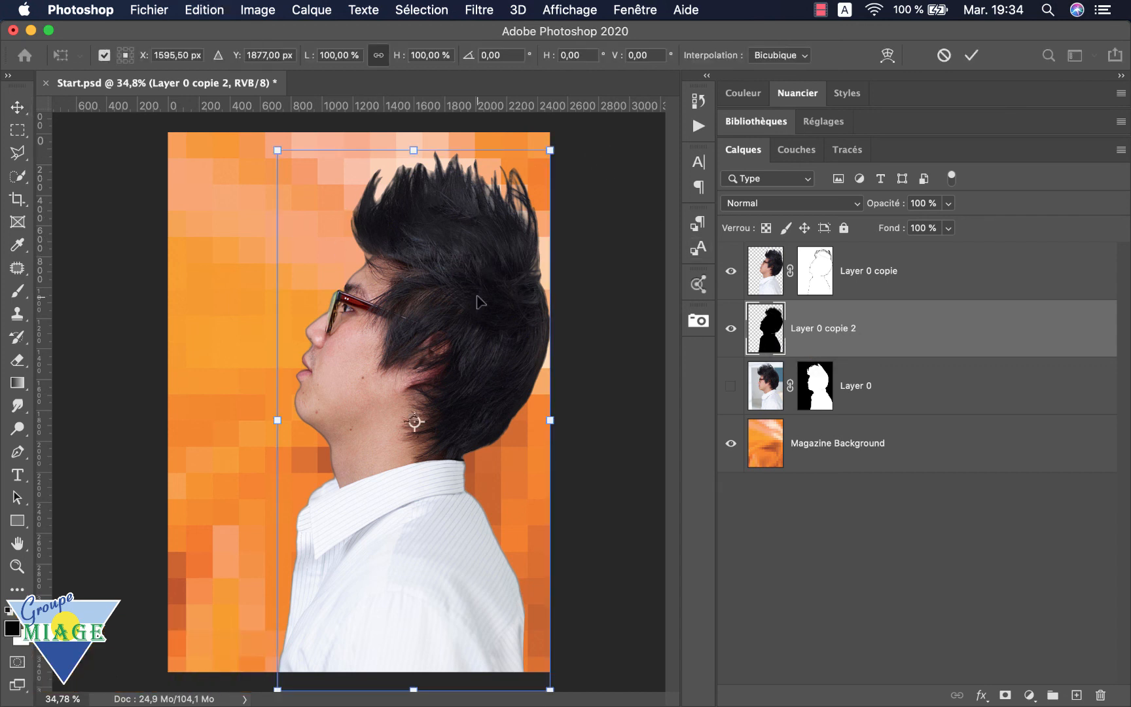
pyautogui.moveTo(477, 297); pyautogui.dragTo(425, 298)
pyautogui.moveTo(537, 137); pyautogui.dragTo(467, 125)
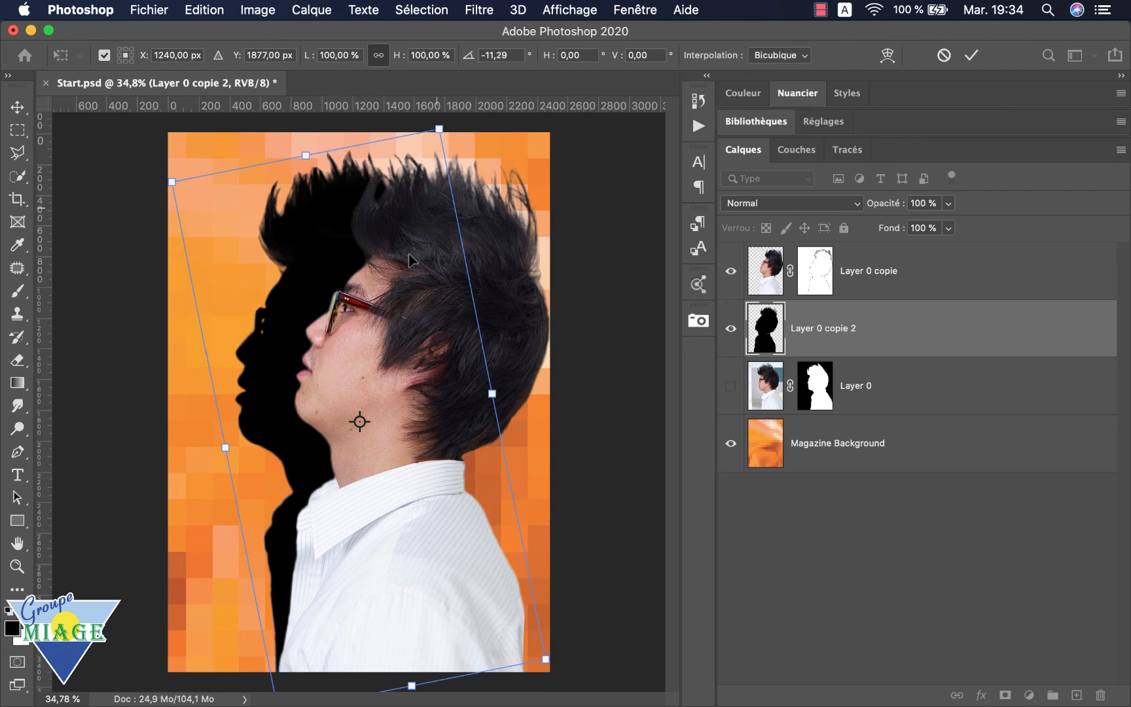
pyautogui.moveTo(400, 259); pyautogui.dragTo(401, 262)
pyautogui.press('Return')
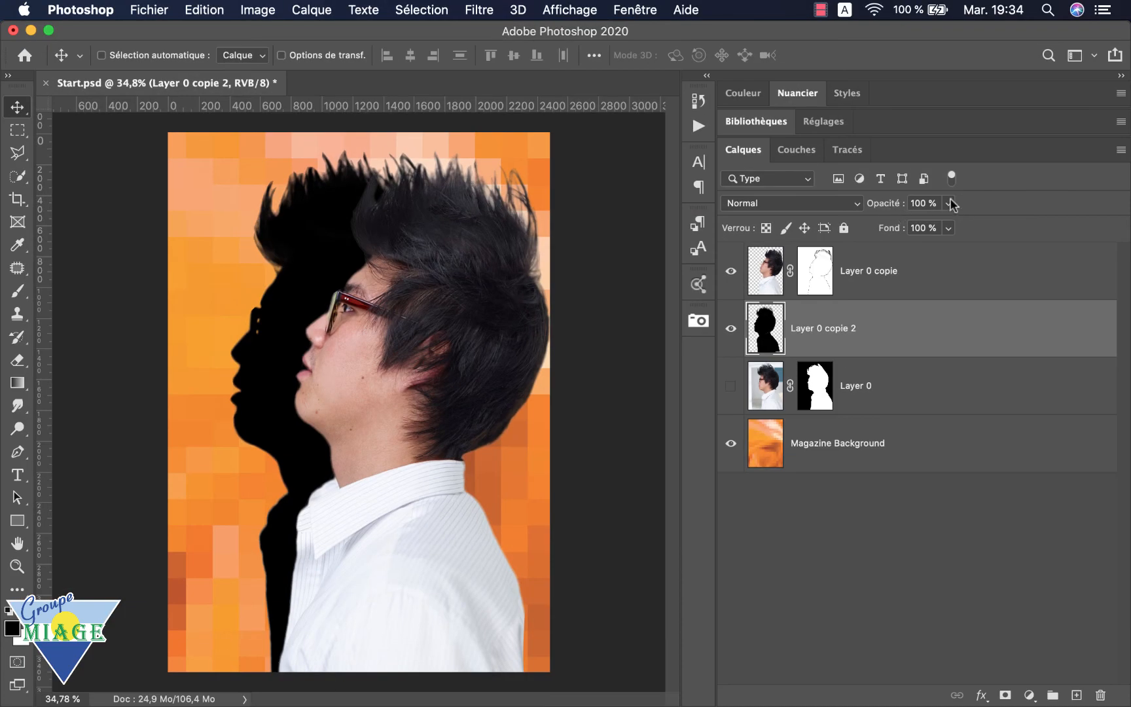
# Lower the opacity of the silhouette layer Layer 0 copie 2 to 45%.
pyautogui.click(949, 203)
pyautogui.click(903, 223)
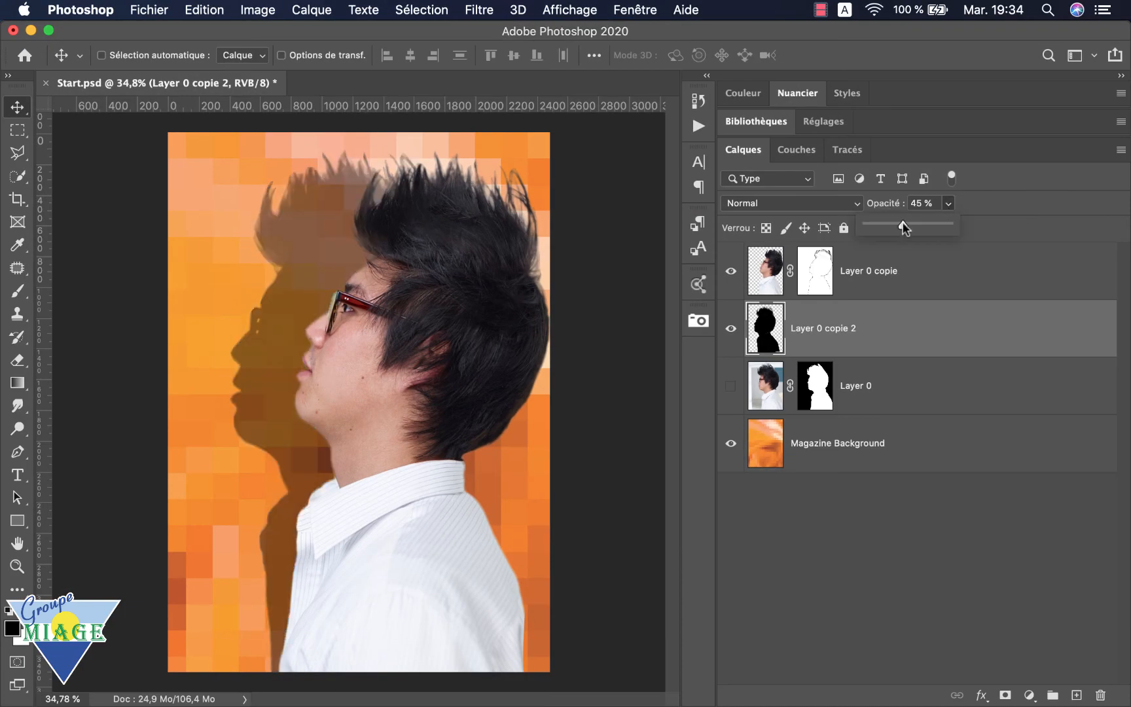